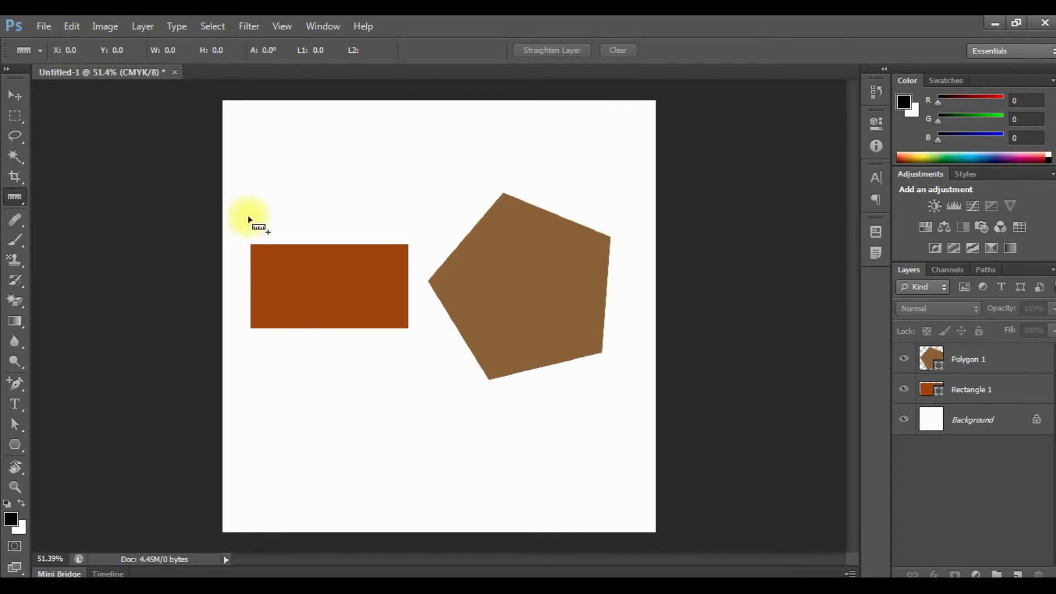
Drag a level ruler line just above the rectangle, reading 3.02
left_click_drag(242, 186, 408, 186)
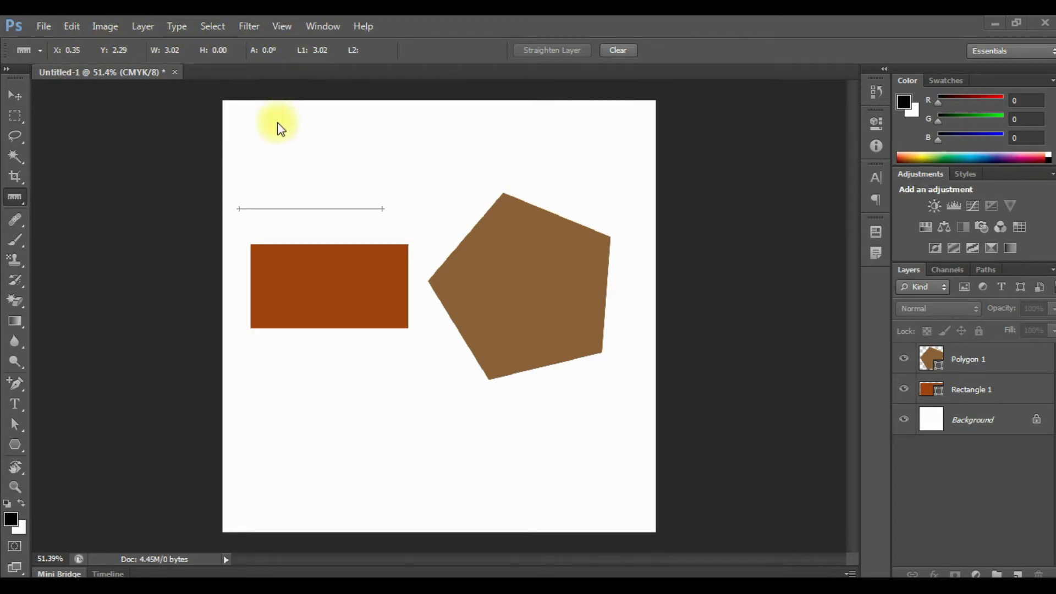
Show the document rulers in millimeters instead of centimeters and zoom in
key("v")
key("ctrl+r")
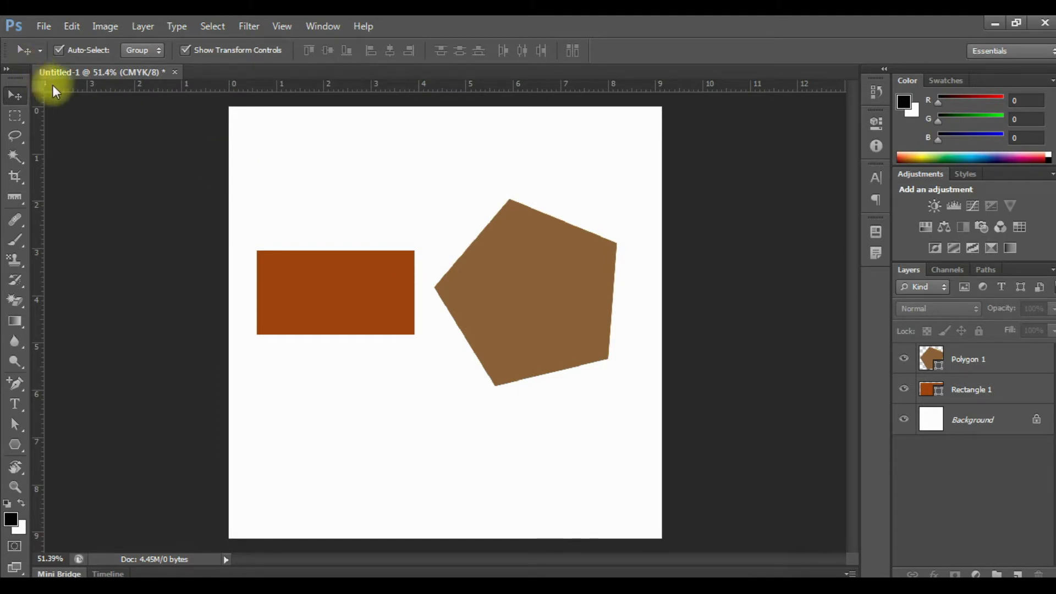
right_click(66, 86)
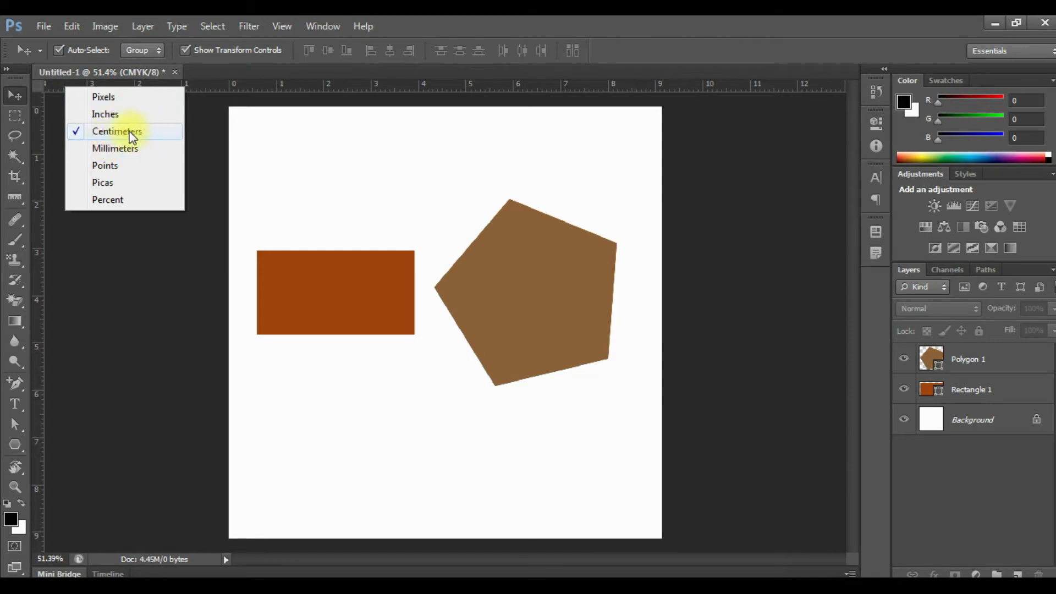
left_click(106, 145)
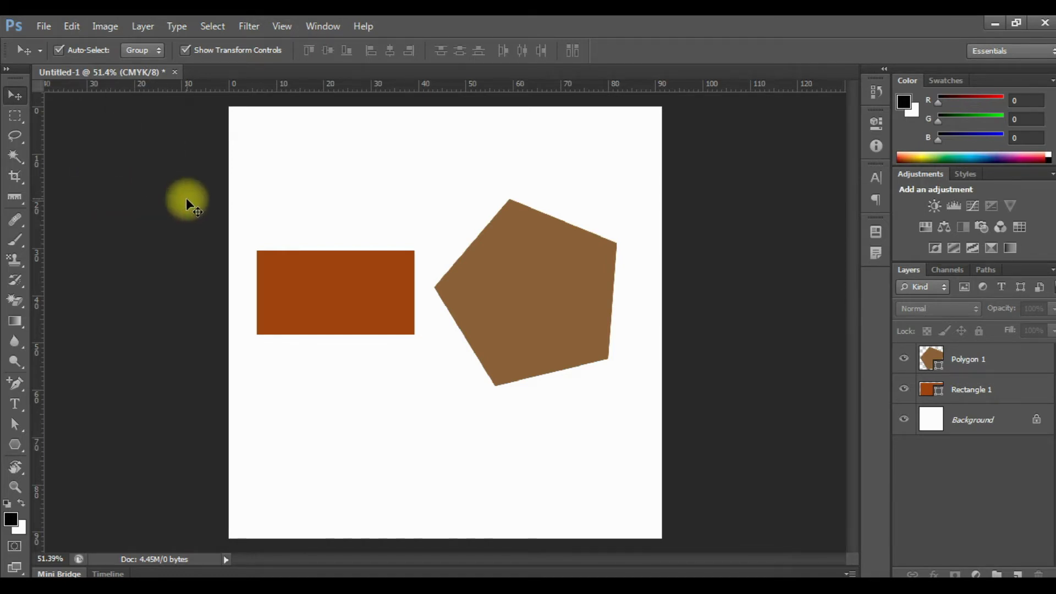
key("ctrl+plus")
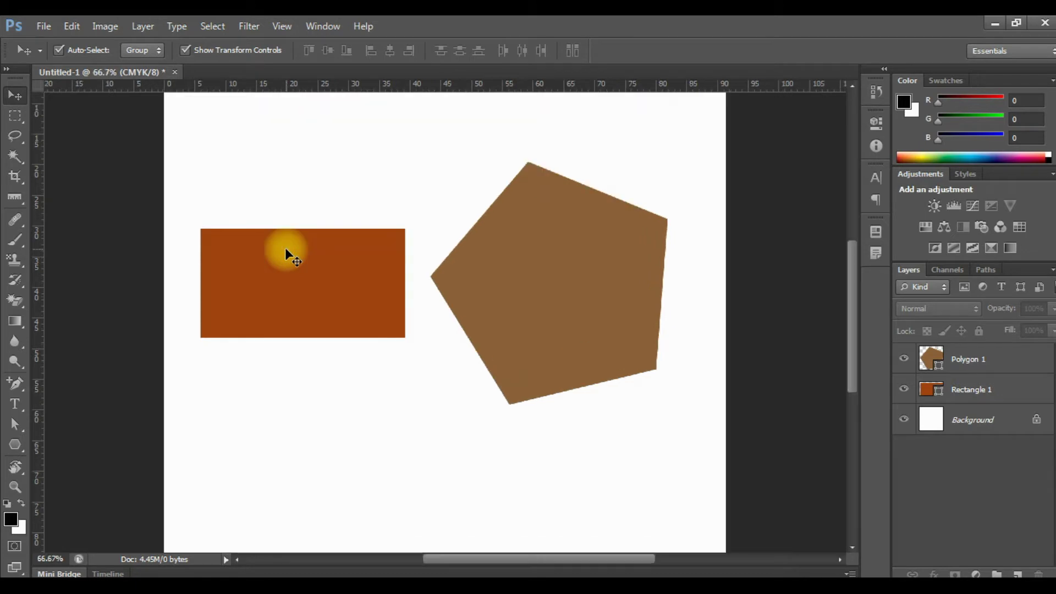
Return to the Ruler tool and measure the rectangle's top edge at 33.3 mm
left_click(15, 197)
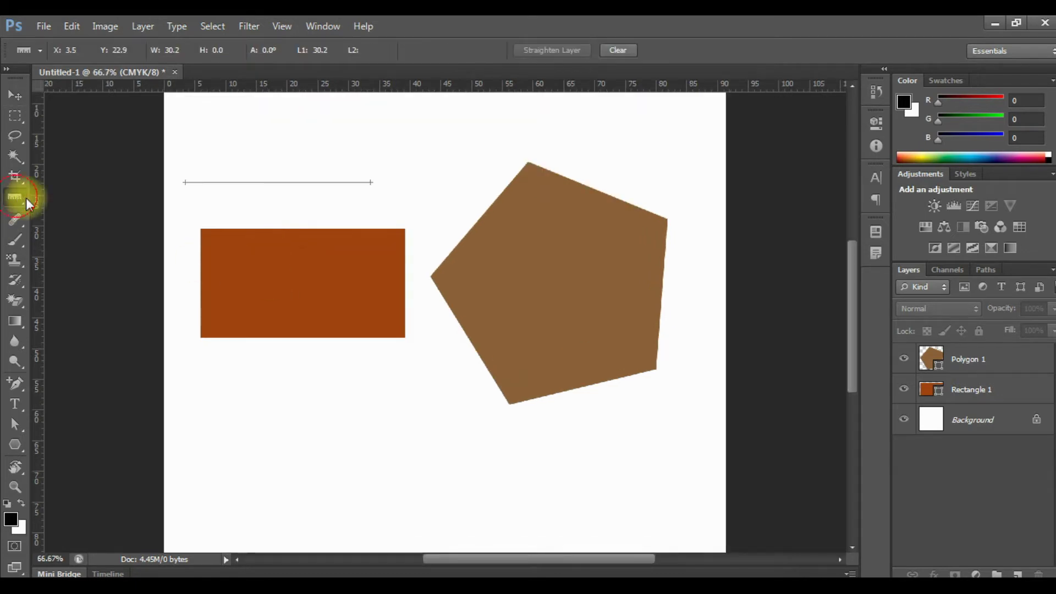
scroll(206, 190, "up", 2)
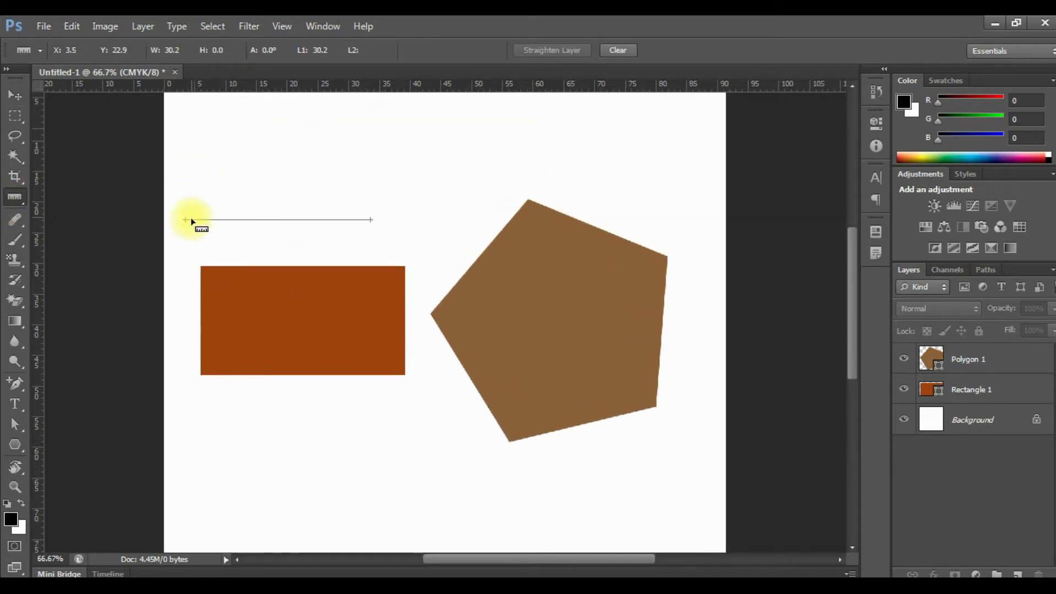
scroll(194, 231, "up", 2)
scroll(165, 177, "up", 1)
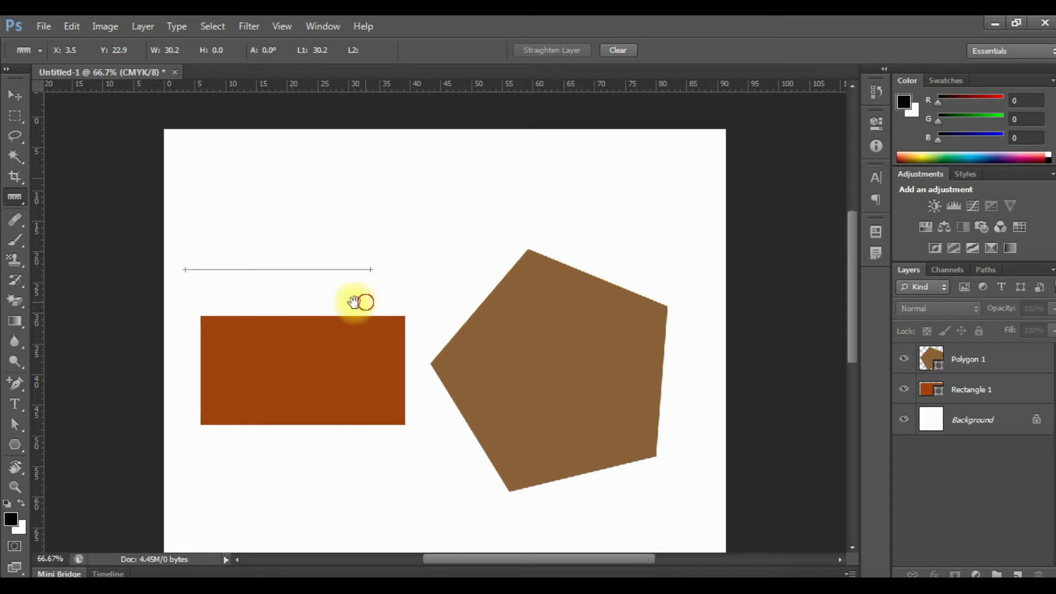
scroll(355, 303, "right", 1)
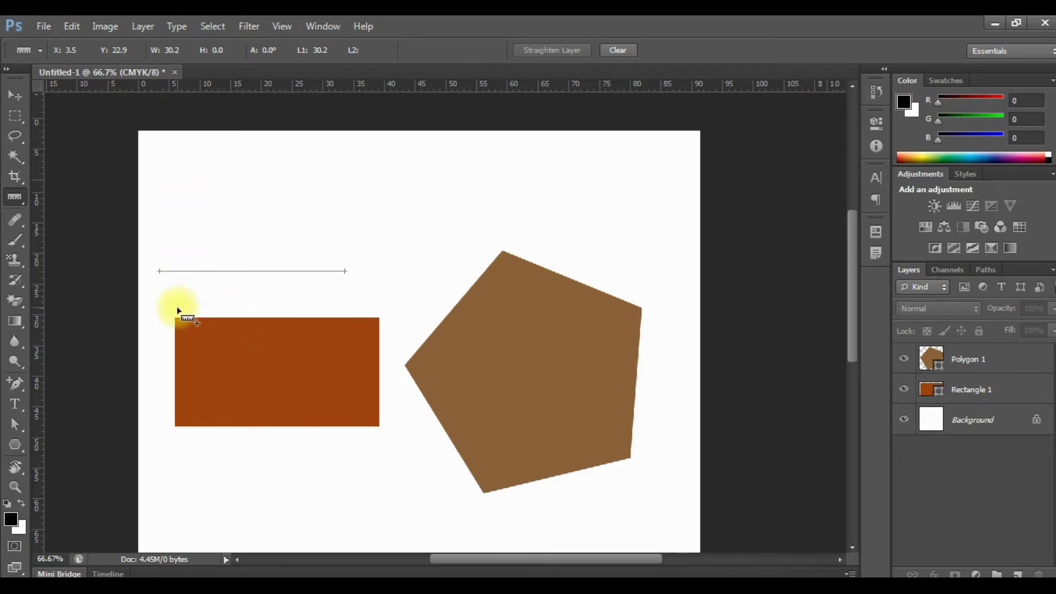
scroll(187, 324, "up", 3)
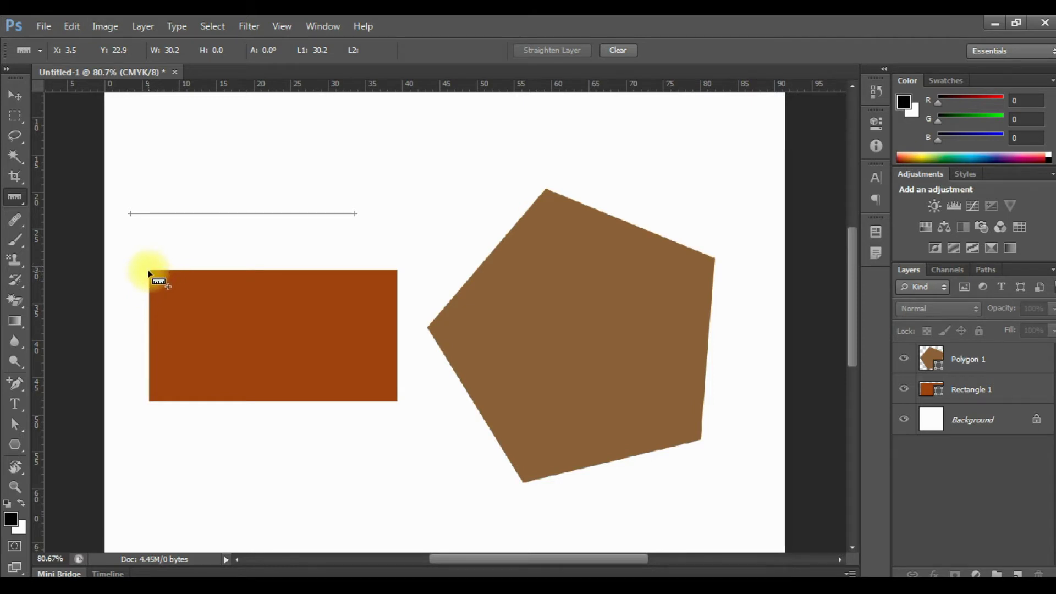
left_click_drag(148, 266, 394, 268)
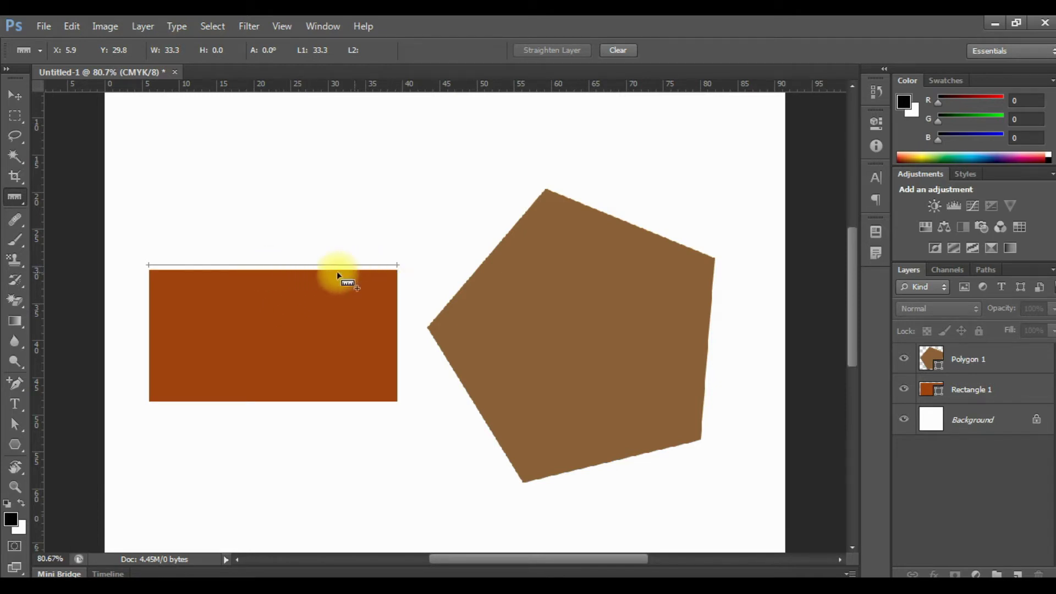
Clear the top-edge line and measure the rectangle's right edge at 17.6 mm, -90°
scroll(331, 283, "up", 2)
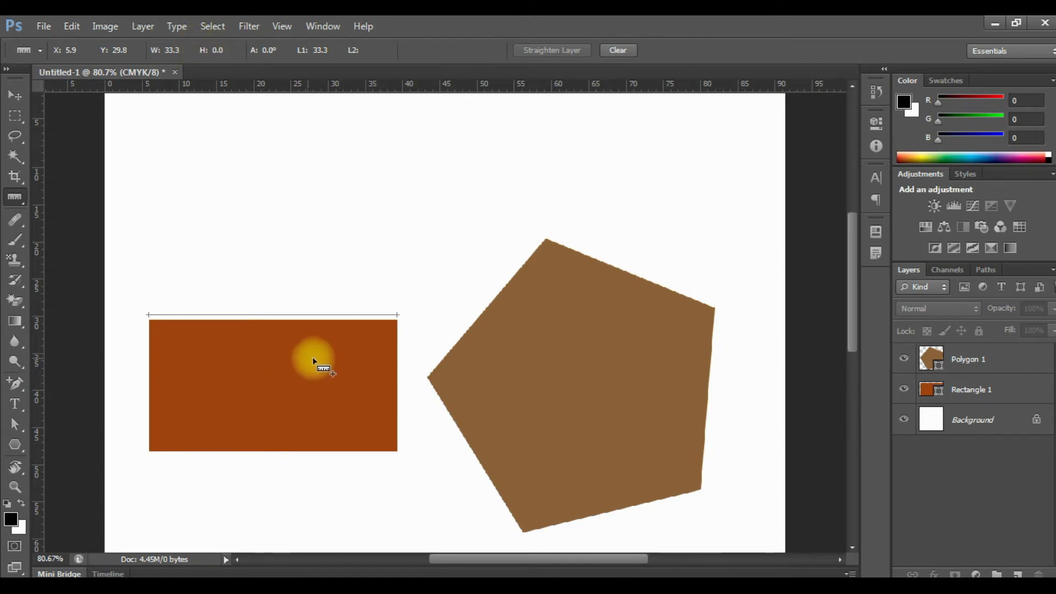
scroll(380, 359, "down", 2)
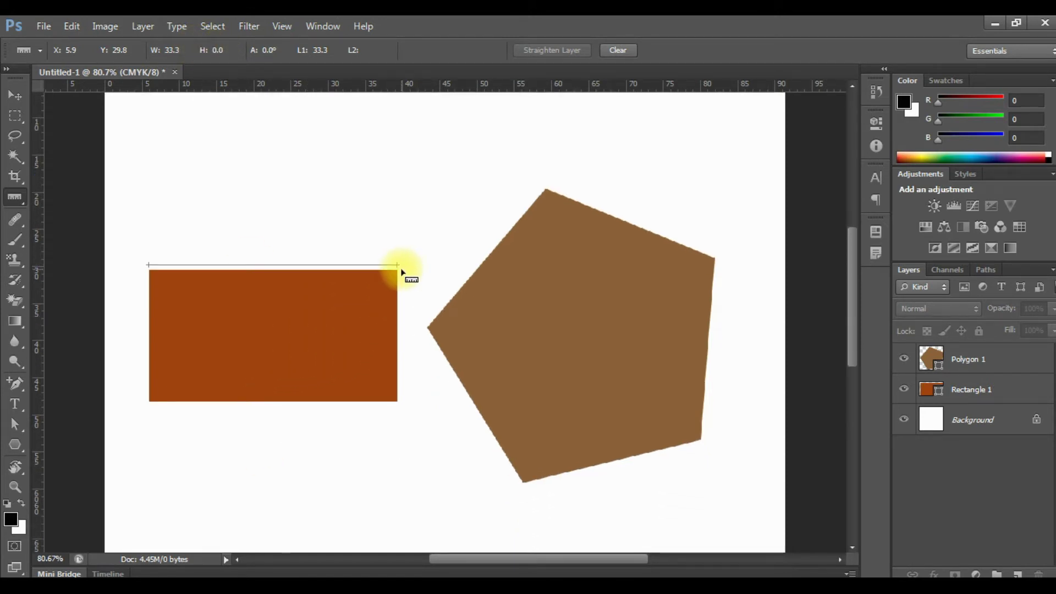
left_click_drag(402, 271, 407, 265)
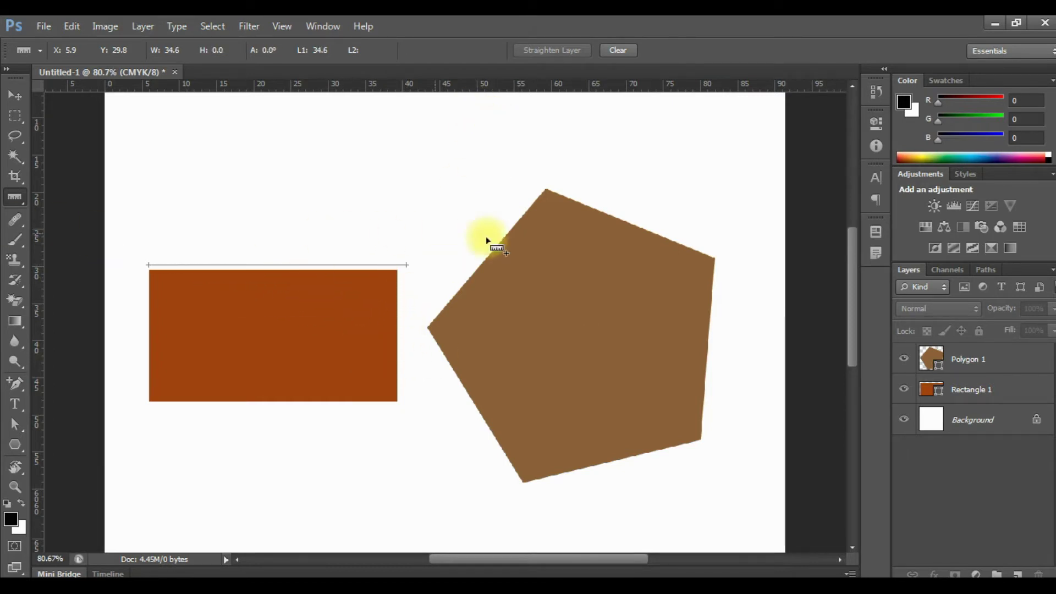
left_click(628, 52)
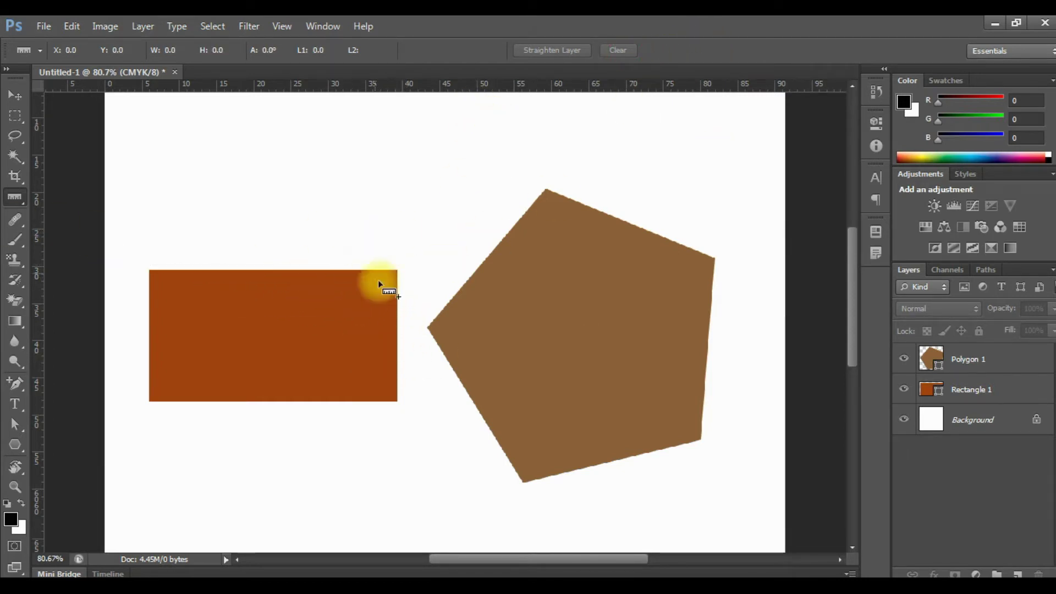
left_click_drag(403, 271, 408, 389)
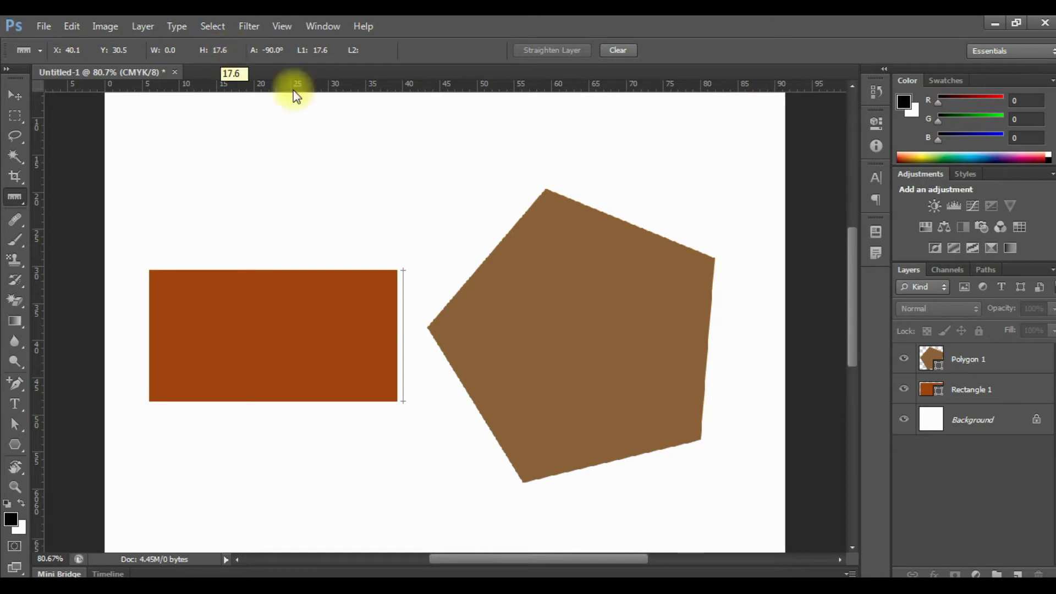
left_click_drag(364, 328, 324, 331)
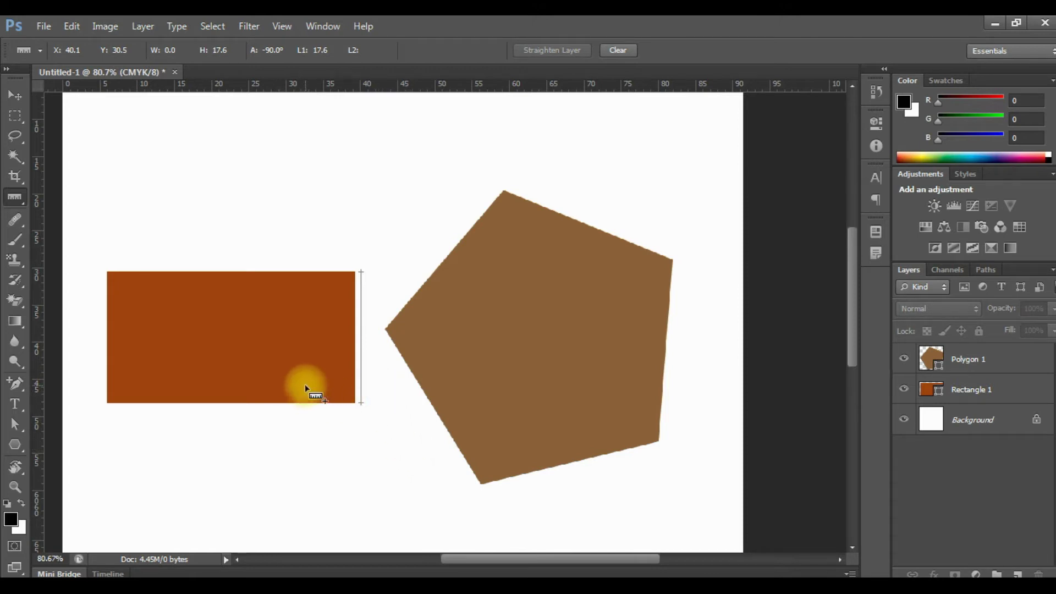
Pan the view and re-measure the rectangle's top edge at 33.3 mm, 0.0°
left_click_drag(291, 369, 382, 371)
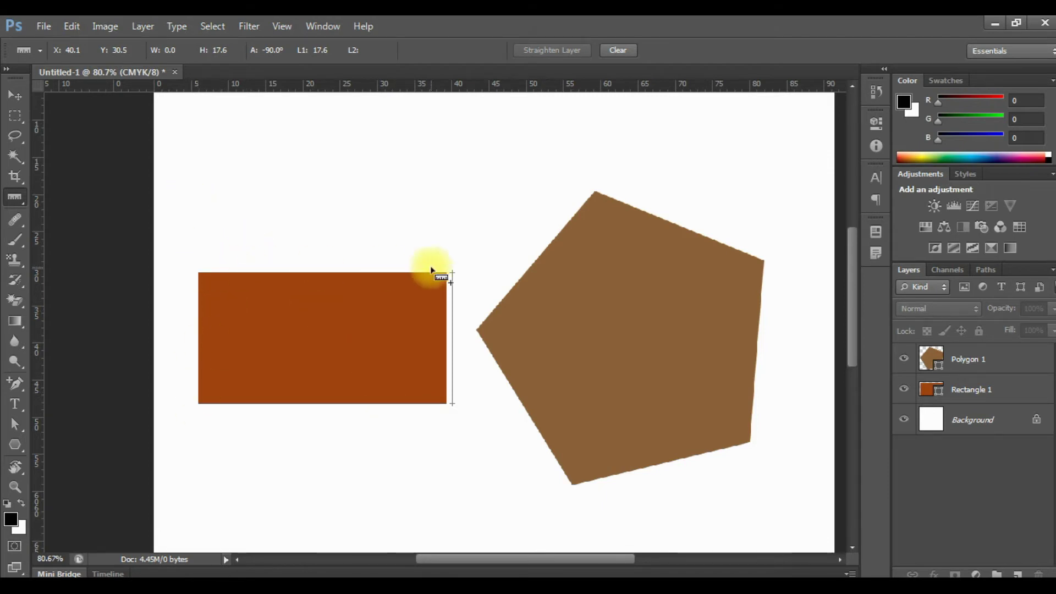
left_click_drag(199, 265, 447, 266)
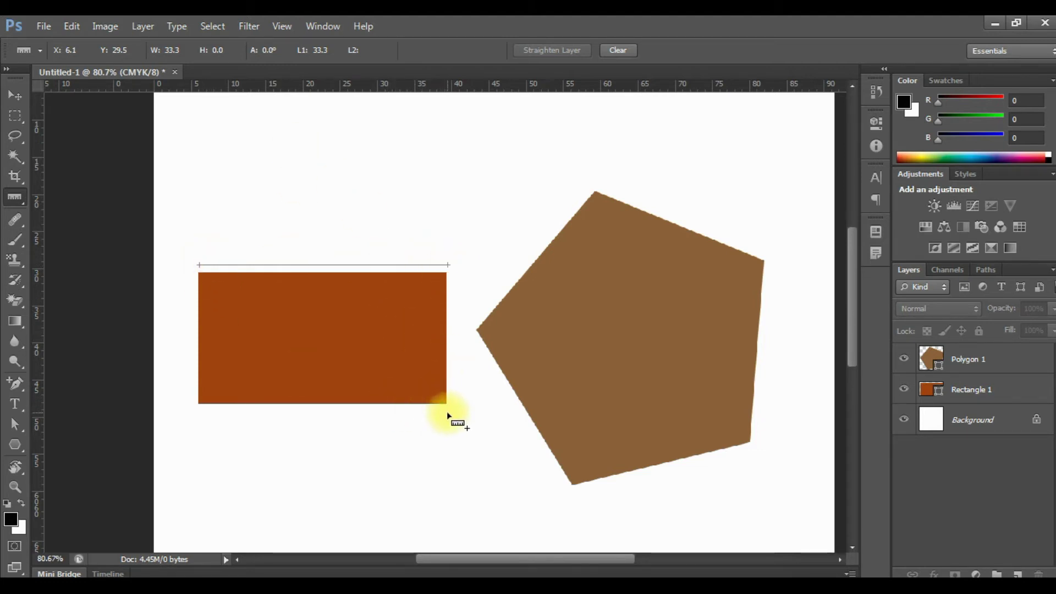
Measure the rectangle's bottom edge (33.7), right edge (17.7) and top edge (32.9 mm)
left_click_drag(448, 411, 202, 411)
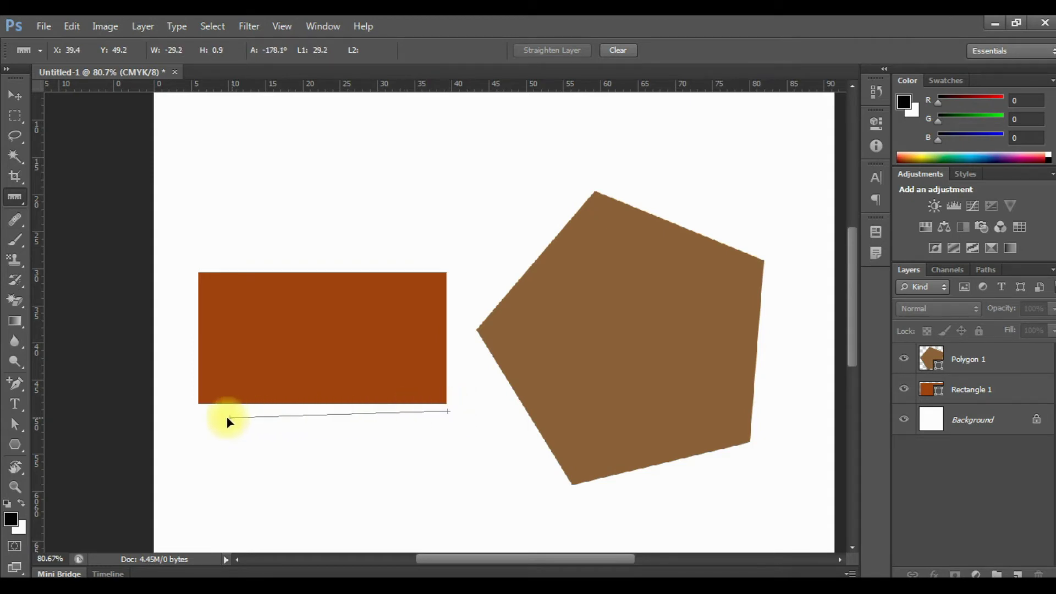
left_click_drag(196, 412, 197, 412)
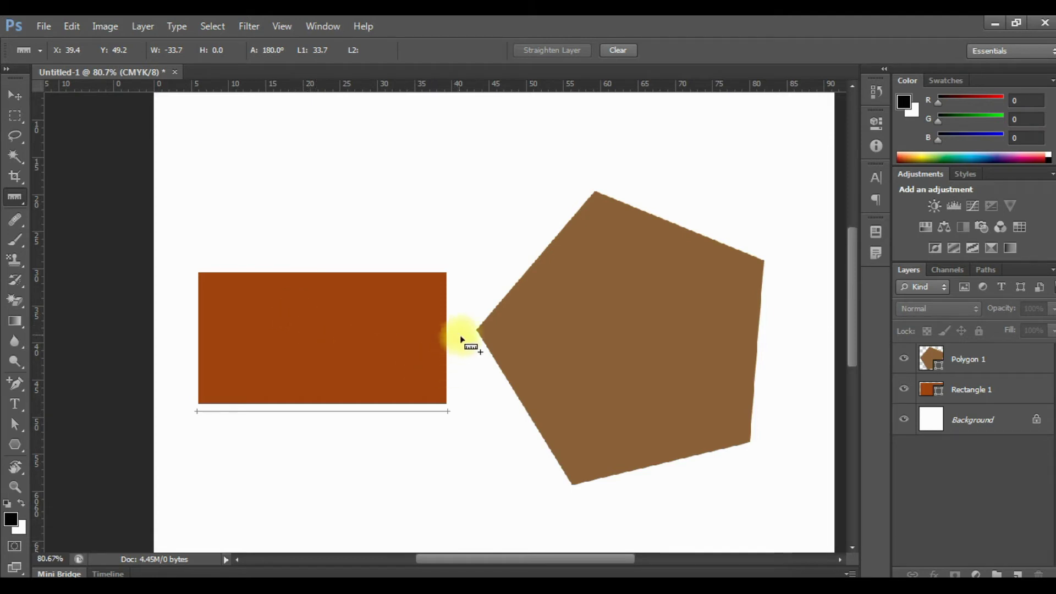
left_click_drag(452, 403, 452, 270)
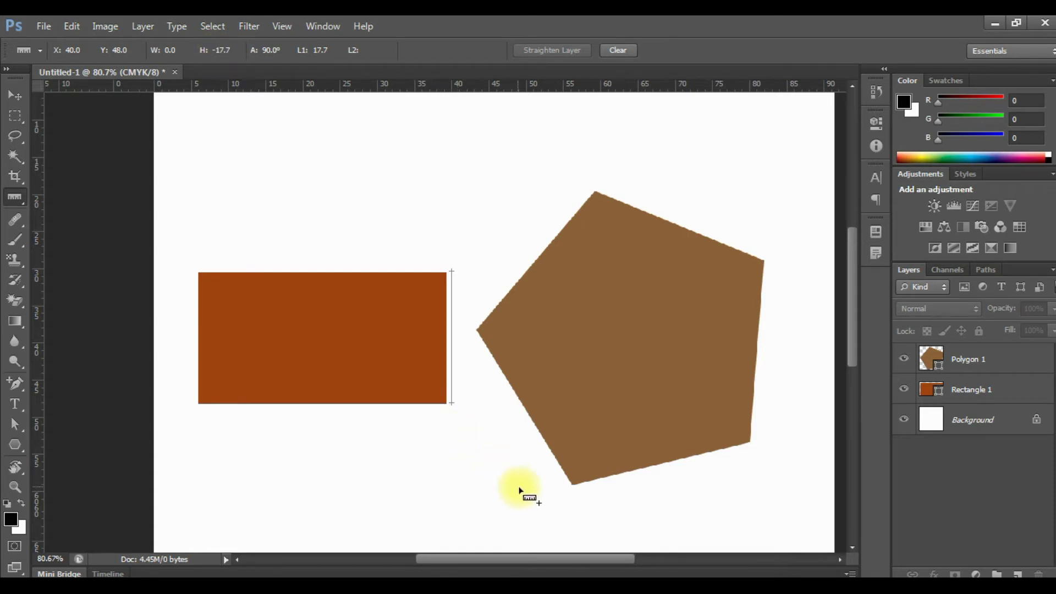
left_click_drag(199, 268, 452, 267)
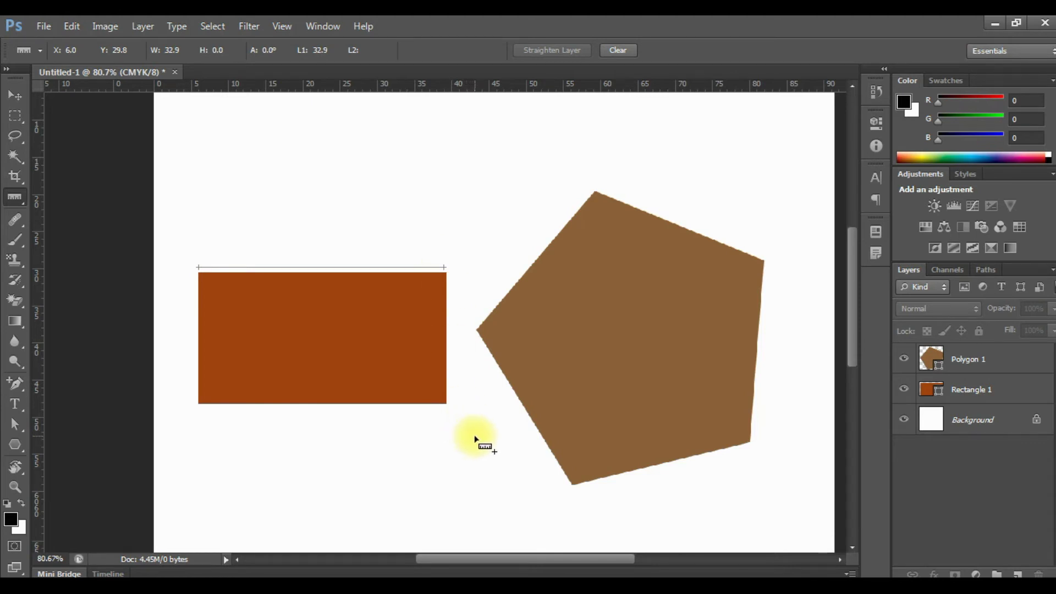
Take trial vertical measurements beside the rectangle's right edge, then pan left
left_click_drag(455, 405, 461, 327)
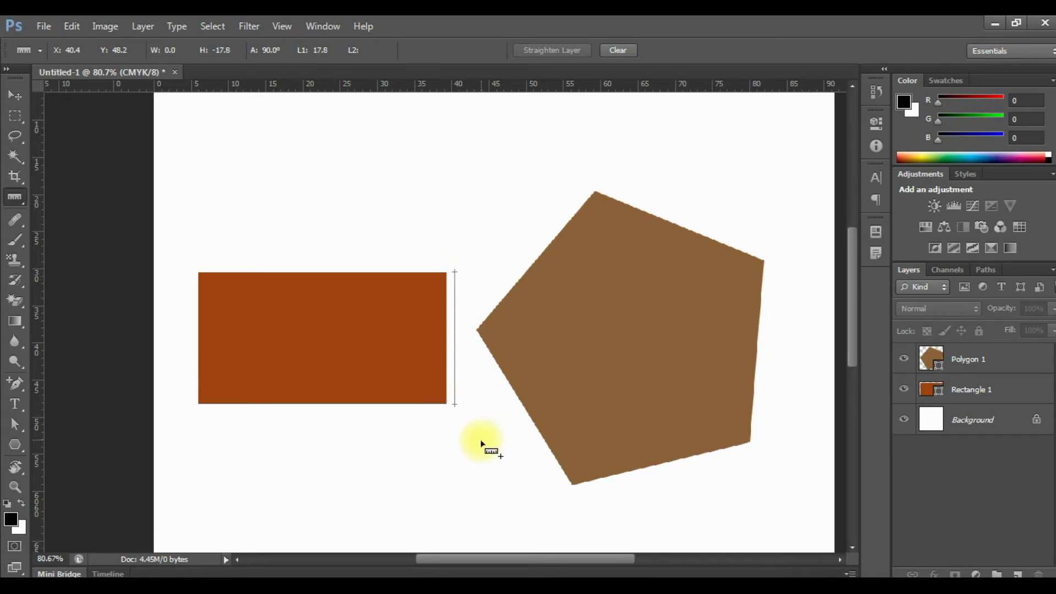
left_click_drag(467, 270, 467, 324)
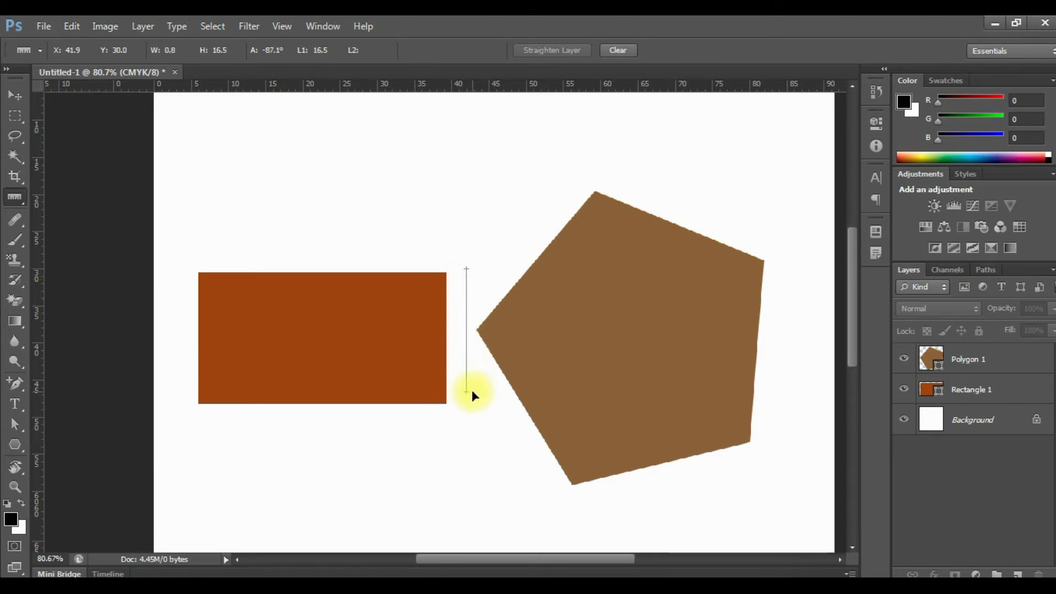
left_click_drag(471, 392, 475, 408)
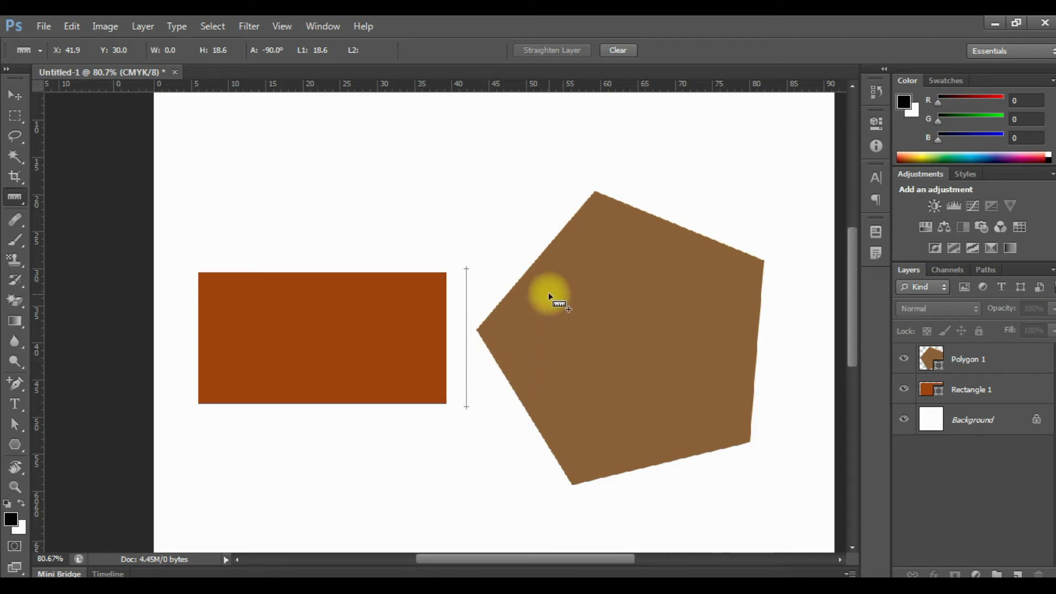
left_click_drag(474, 293, 395, 303)
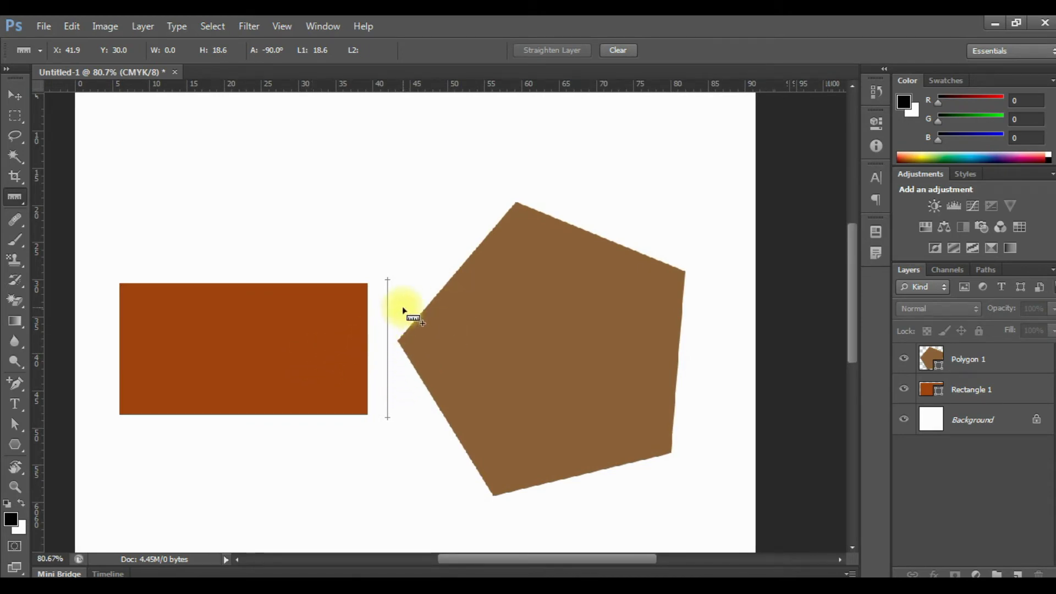
Try several horizontal measurements, then trace the pentagon's upper-right edge at 25.2 mm, -22.7°
left_click_drag(124, 242, 354, 229)
left_click_drag(138, 175, 334, 233)
left_click_drag(214, 166, 449, 224)
left_click_drag(120, 255, 358, 257)
left_click_drag(188, 226, 370, 229)
left_click_drag(132, 245, 295, 245)
left_click_drag(191, 209, 394, 209)
mouse_move(394, 336)
left_mouse_down()
mouse_move(511, 183)
mouse_move(505, 202)
mouse_move(690, 263)
left_mouse_up()
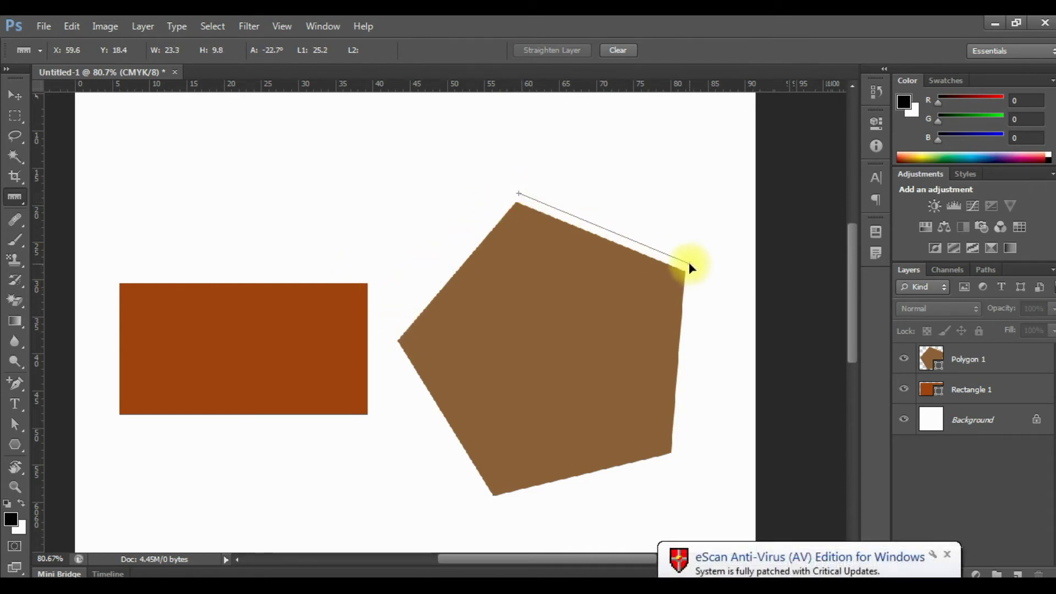
Dismiss the antivirus popup and draw trial ruler lines near the pentagon
left_click(947, 554)
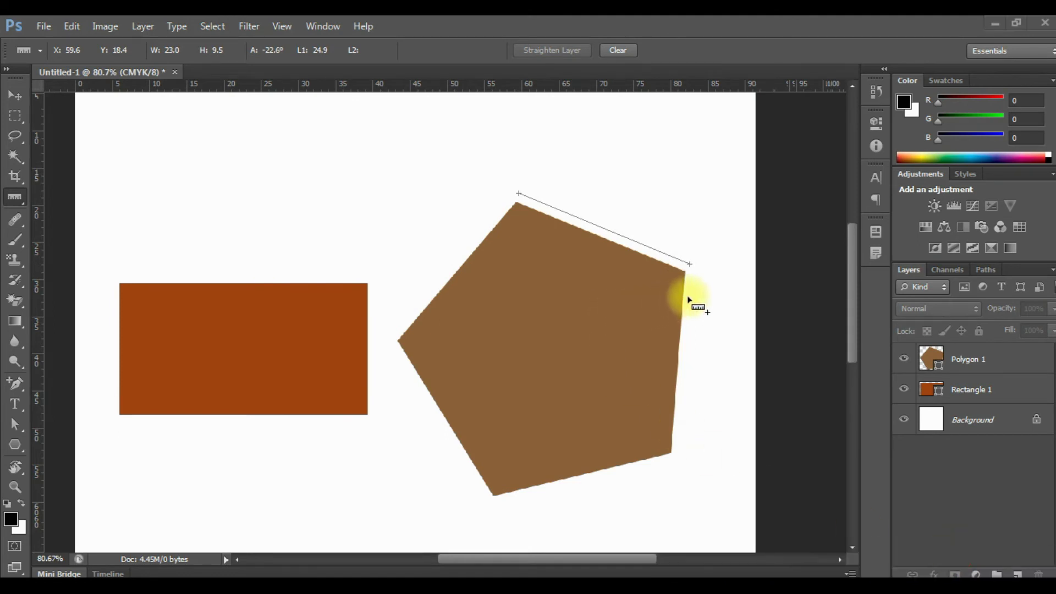
left_click(694, 273)
left_click_drag(295, 203, 459, 238)
left_click_drag(502, 200, 416, 304)
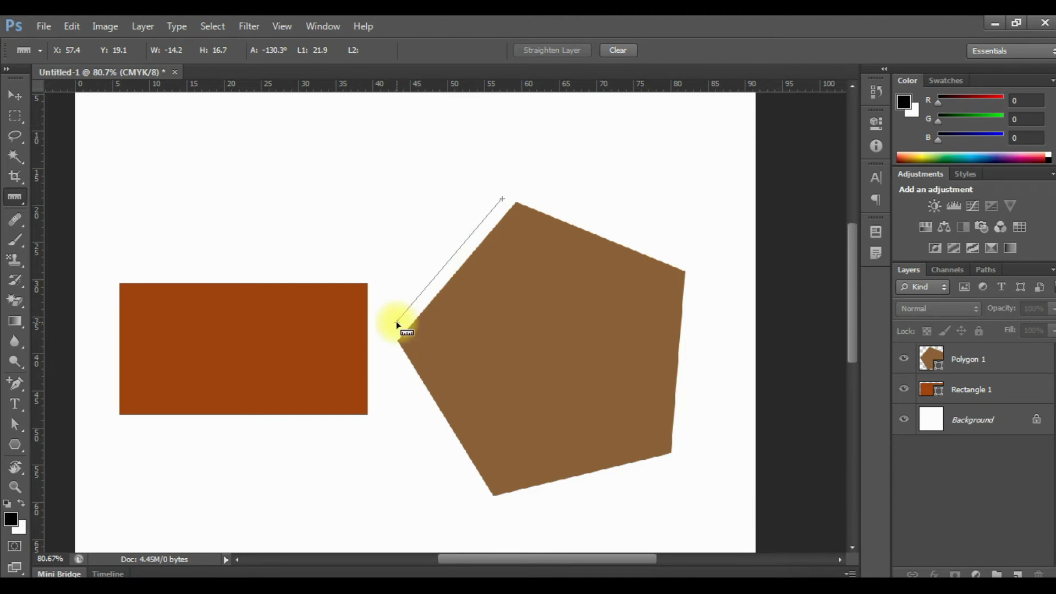
Clear the measurement so all readouts return to 0.0, and zoom in
left_click(626, 49)
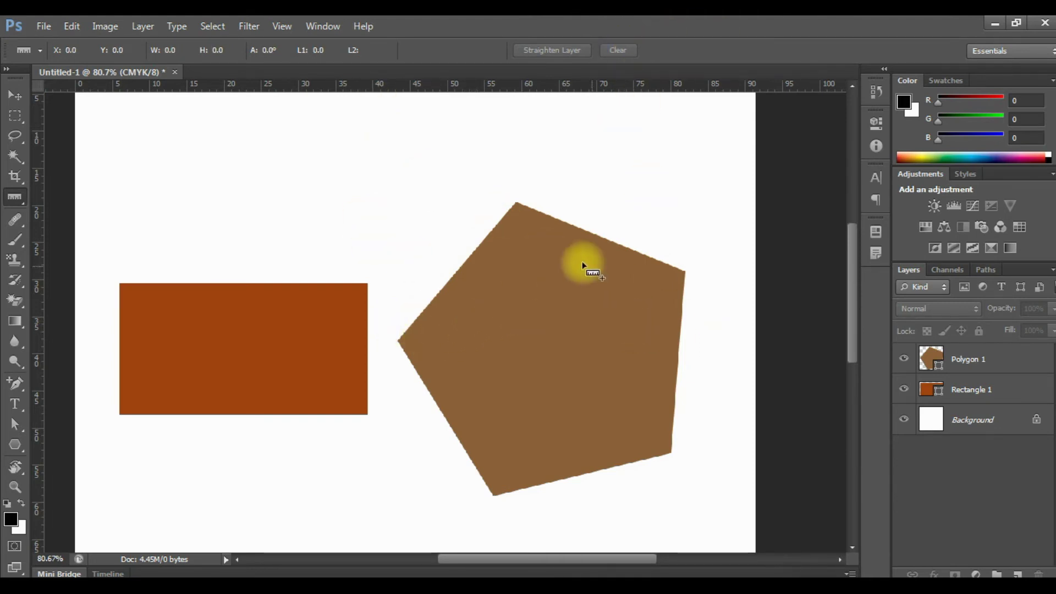
scroll(575, 255, "up", 1)
scroll(575, 254, "up", 2)
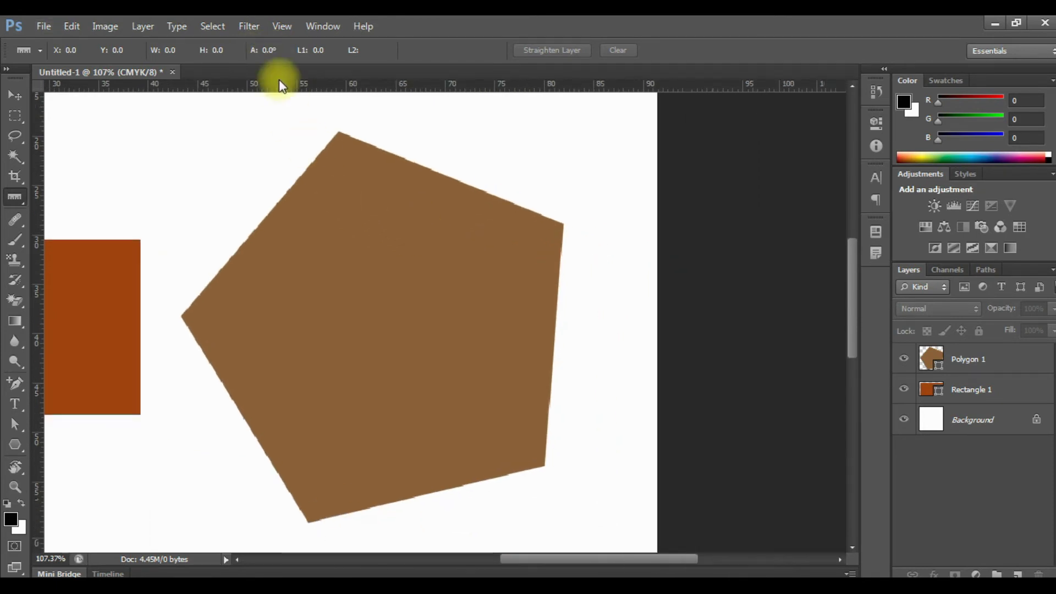
key("alt")
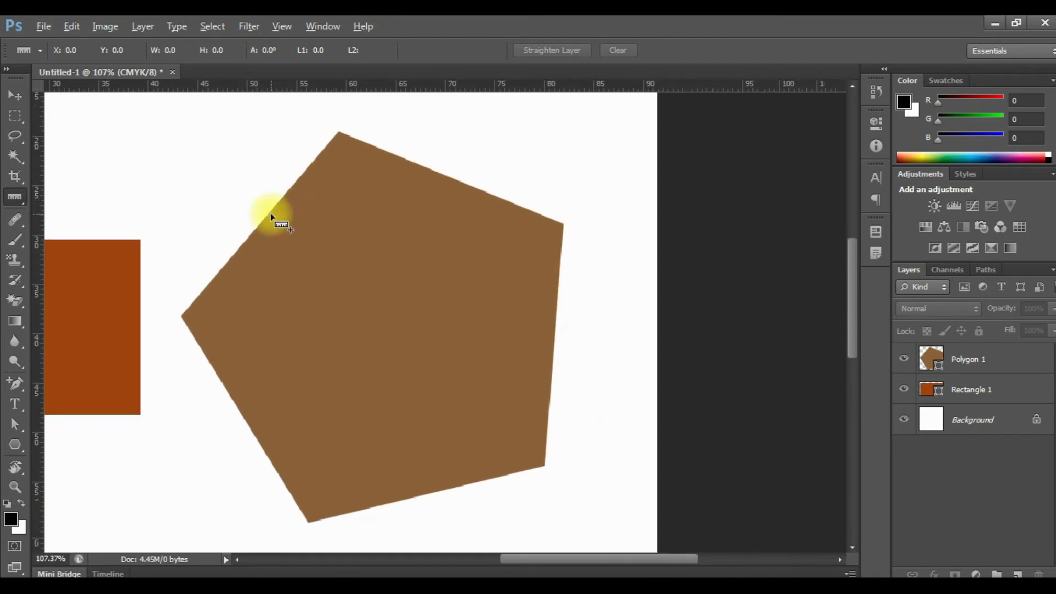
Trace several pentagon edges, ending on the left-to-top vertex edge at 24.2 mm, 49.6°
scroll(271, 217, "up", 2)
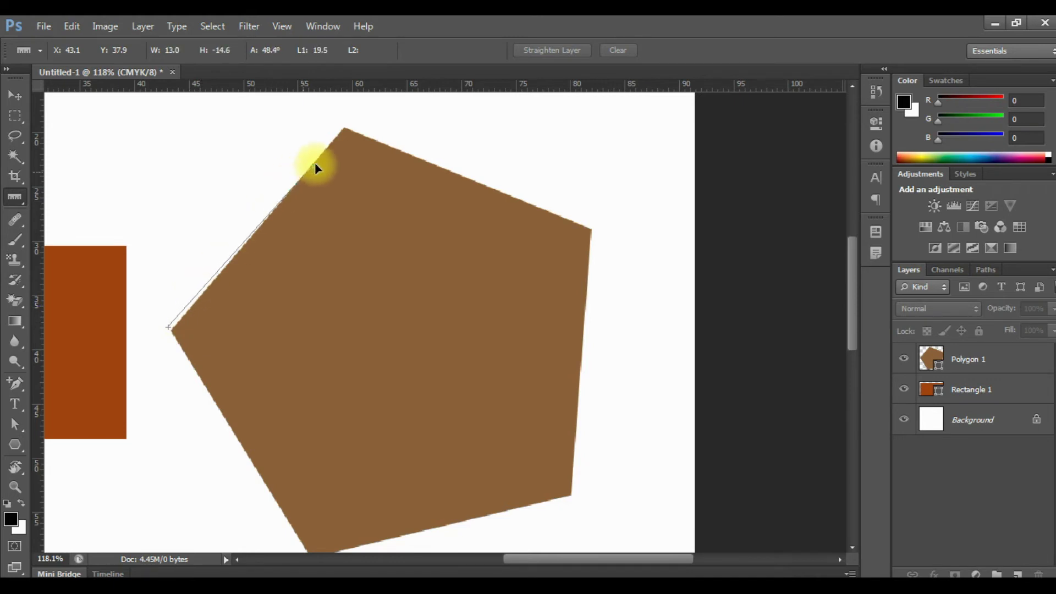
left_click_drag(209, 280, 339, 129)
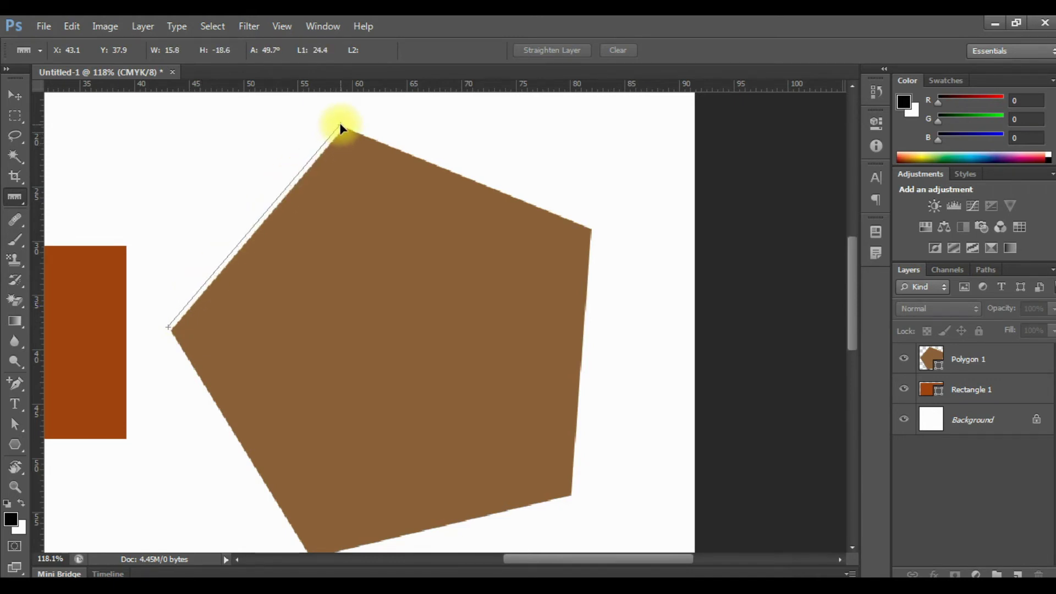
left_click_drag(340, 128, 341, 125)
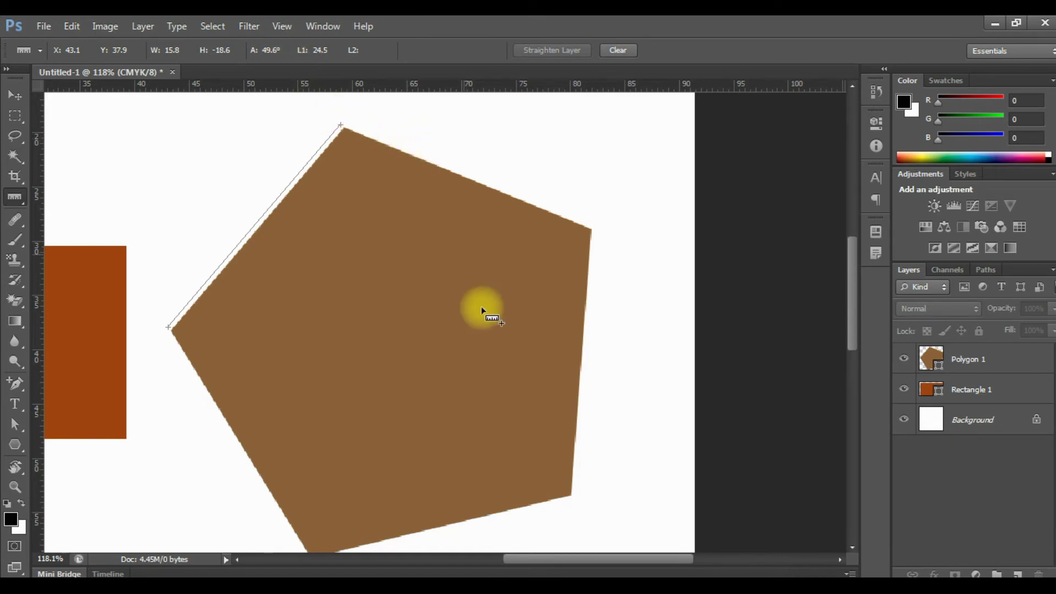
scroll(495, 352, "down", 1)
scroll(523, 418, "down", 1)
left_click_drag(579, 469, 595, 207)
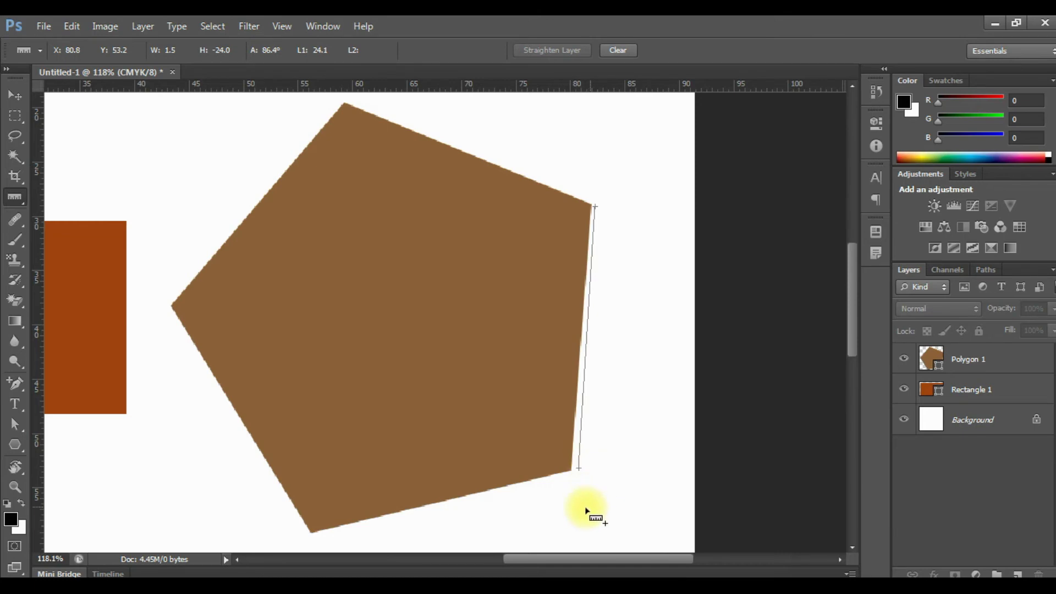
scroll(572, 415, "up", 4)
scroll(571, 412, "up", 1)
scroll(518, 404, "down", 1)
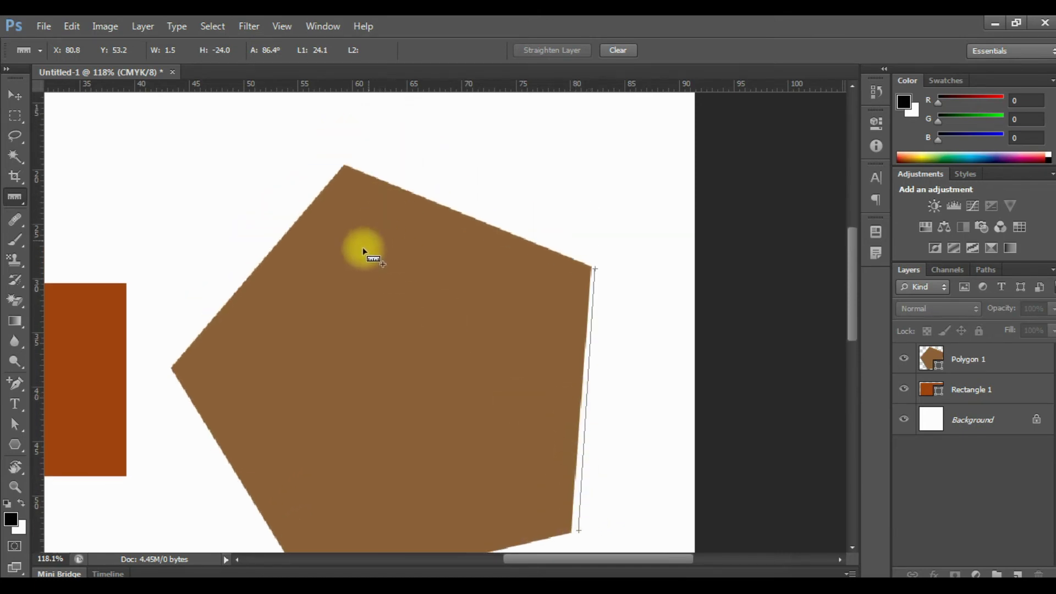
scroll(370, 241, "down", 2)
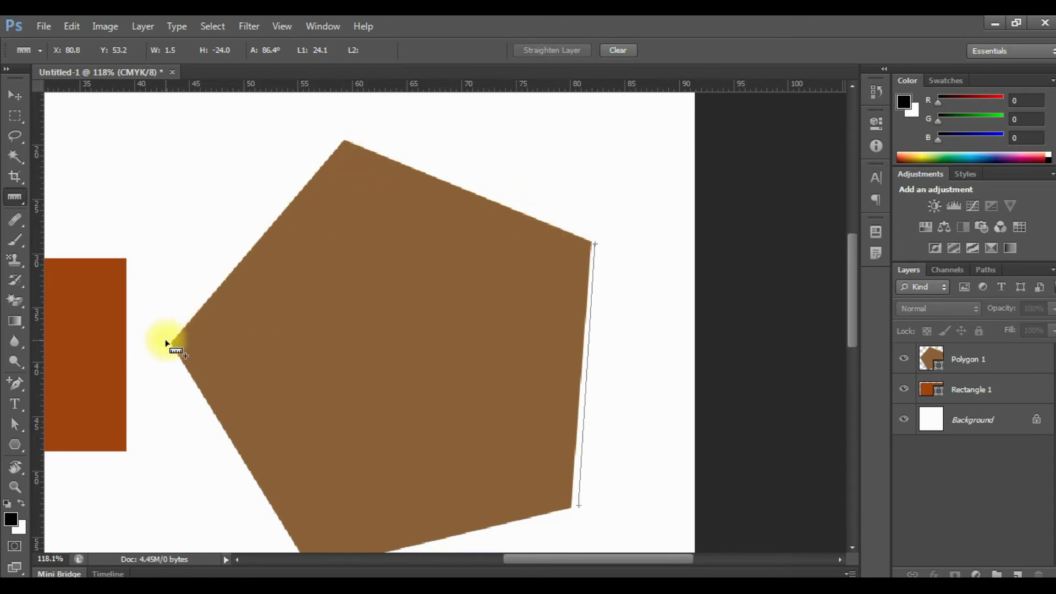
mouse_move(163, 336)
left_mouse_down()
mouse_move(336, 165)
mouse_move(336, 140)
left_mouse_up()
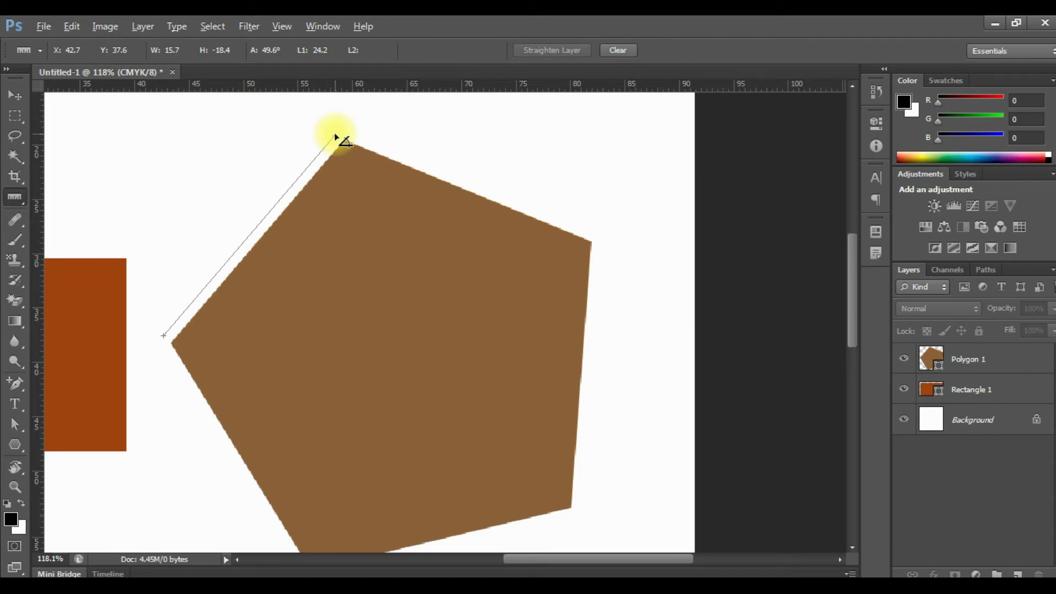
Add a second ruler arm to read the pentagon's 108° top angle, then clear it
left_click_drag(347, 142, 590, 241)
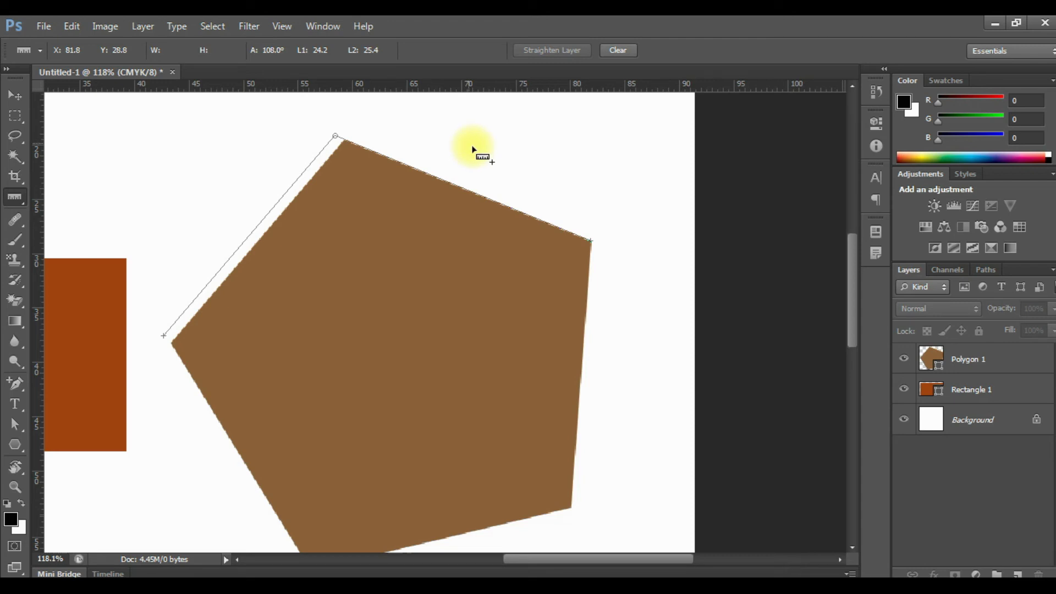
scroll(374, 216, "down", 1)
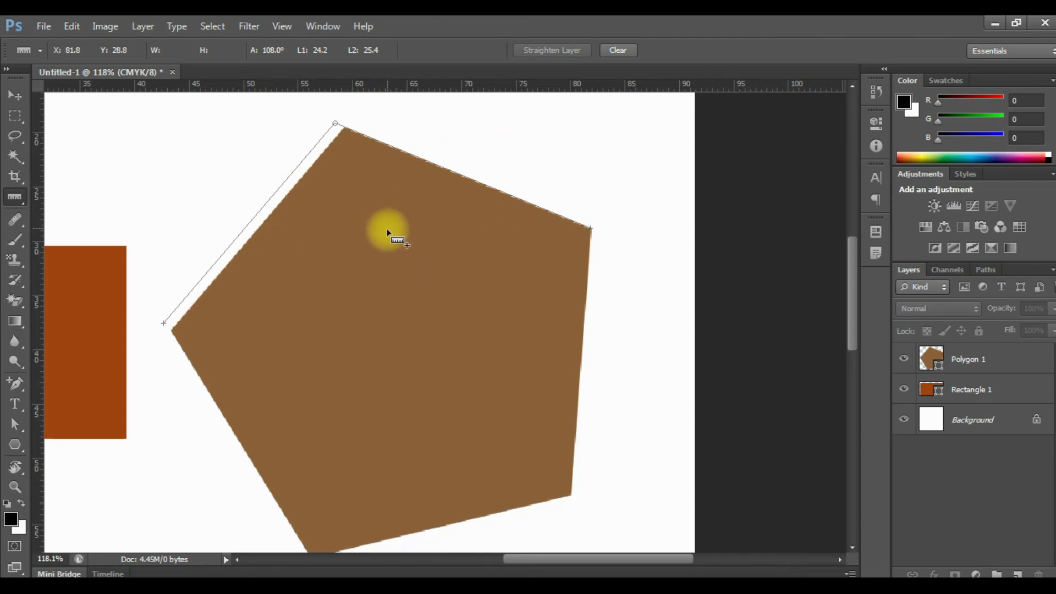
scroll(388, 232, "down", 1)
left_click_drag(390, 236, 594, 233)
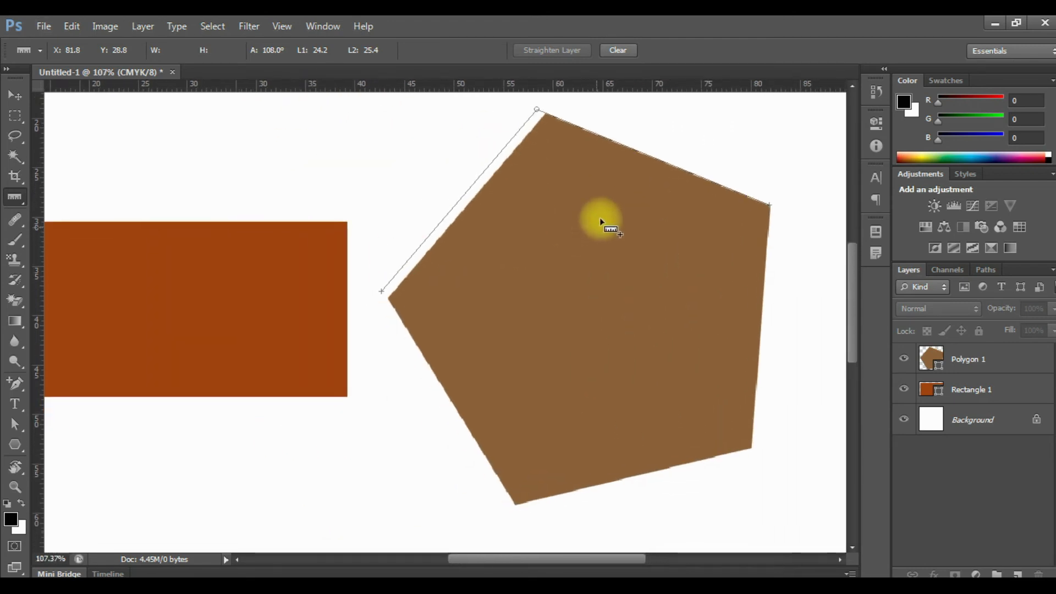
left_click(619, 50)
scroll(426, 338, "down", 4)
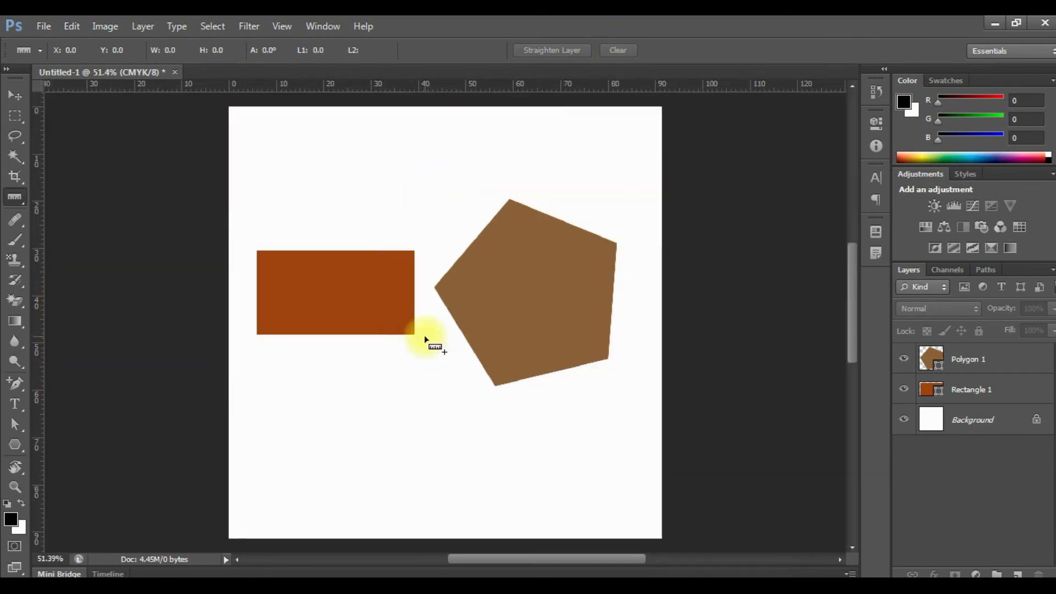
scroll(374, 298, "up", 1)
left_click_drag(393, 237, 324, 269)
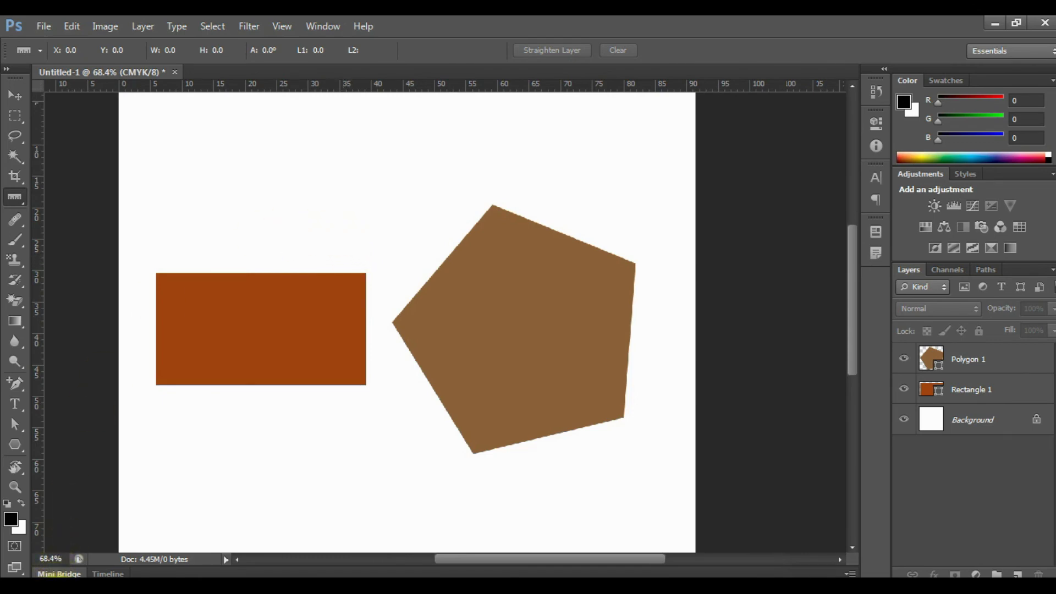
Open Computer from the taskbar jump list and browse to the Desktop folder
left_click(63, 575)
left_click(64, 537)
left_click(167, 138)
left_click(62, 122)
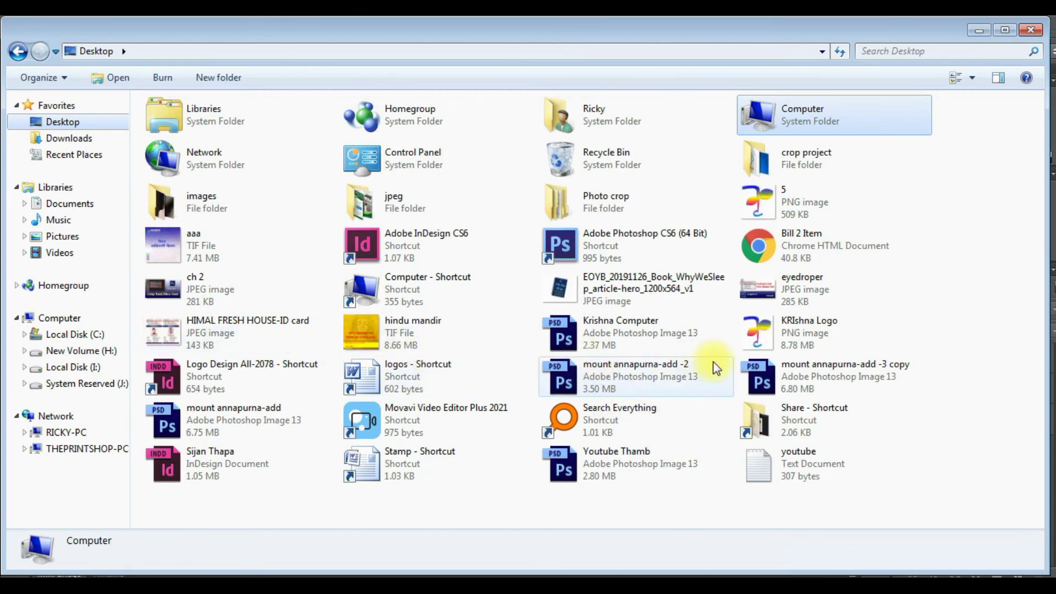
mouse_move(635, 375)
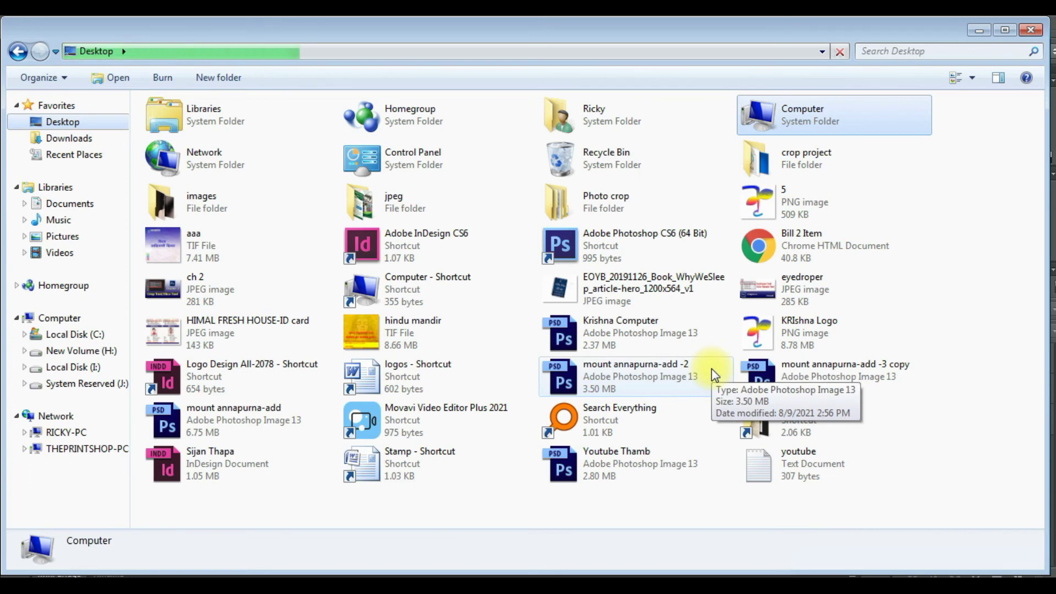
Open the Why We Sleep book-cover JPEG from the Desktop via Camera Raw
left_click(597, 302)
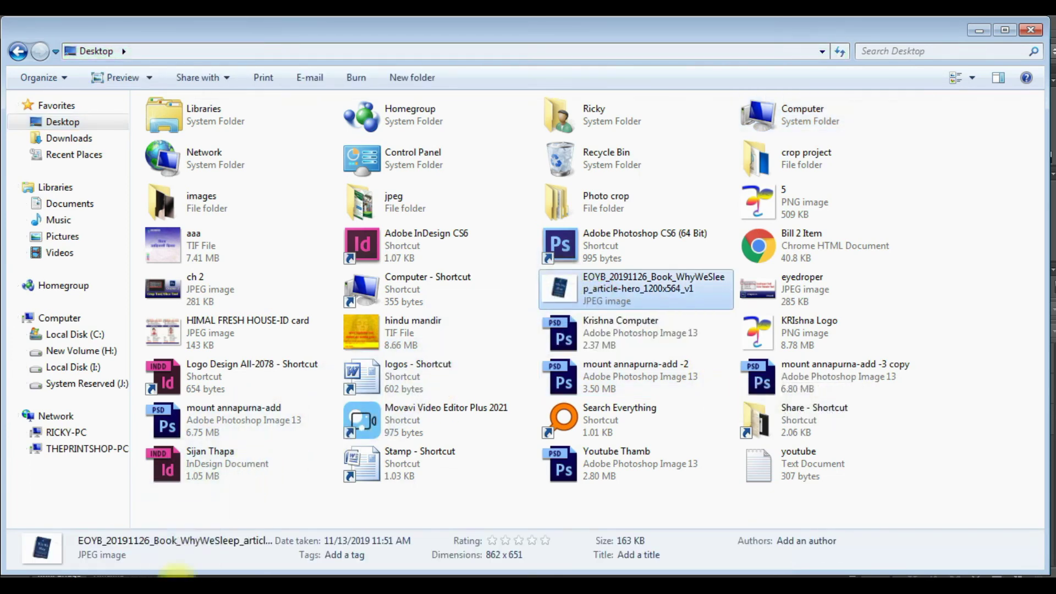
left_click(176, 584)
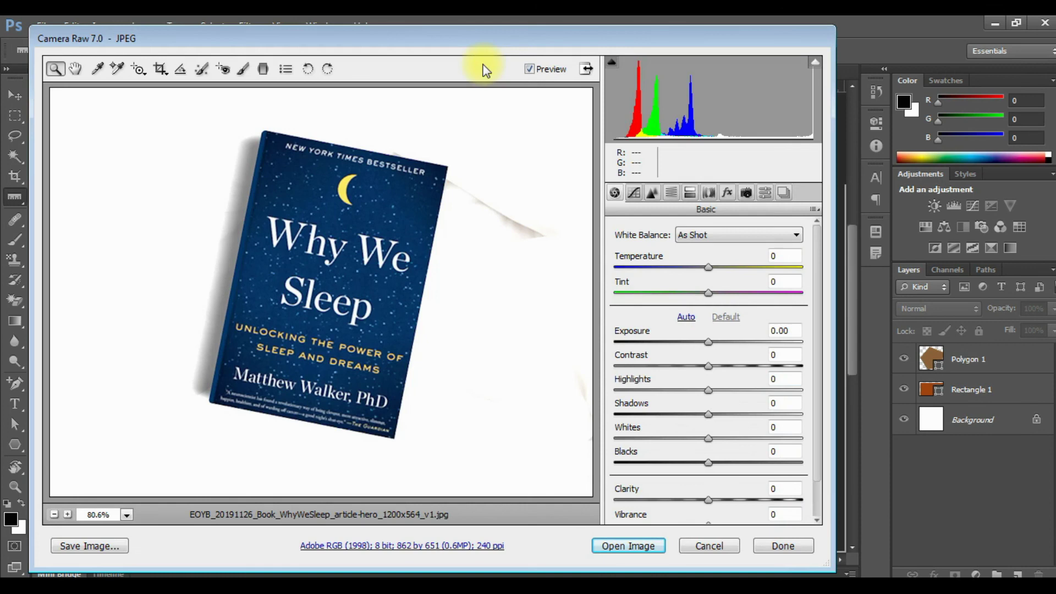
left_click(653, 546)
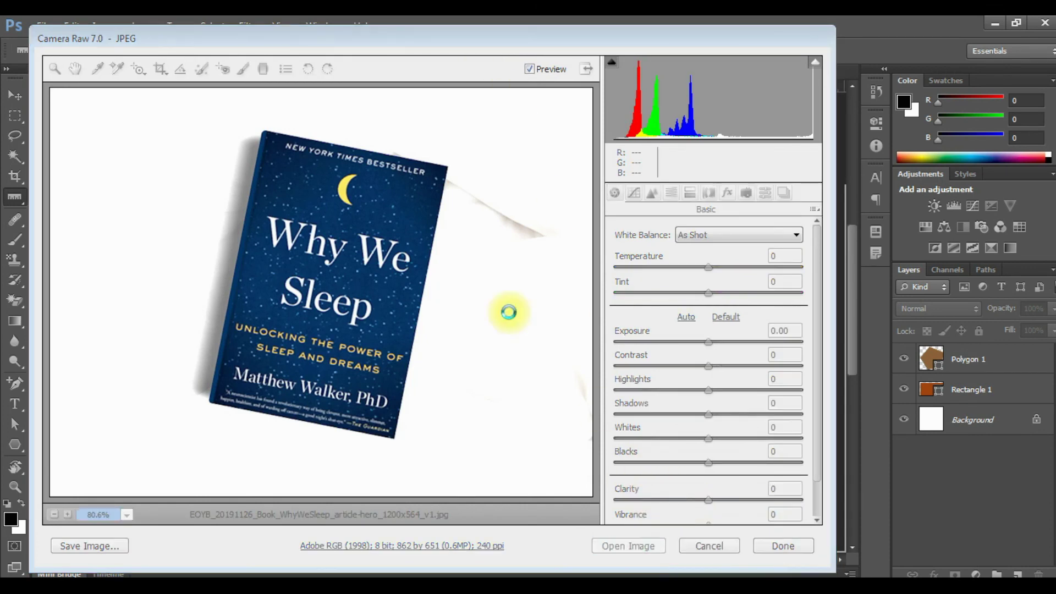
scroll(478, 284, "up", 2)
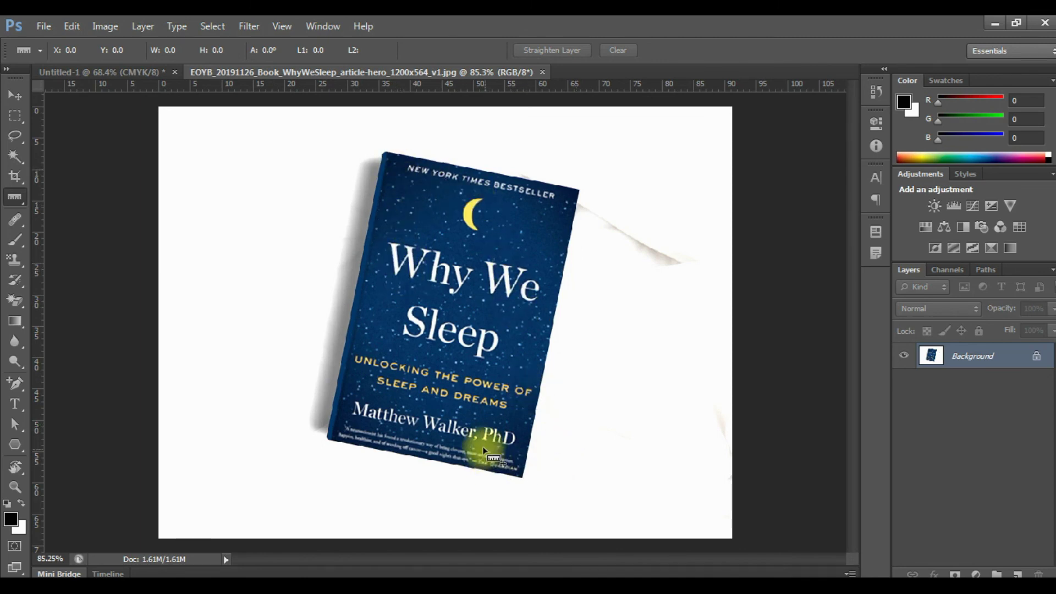
Measure the book's bottom edge at -11.4° with the Ruler and straighten the layer level
left_click_drag(328, 450, 372, 455)
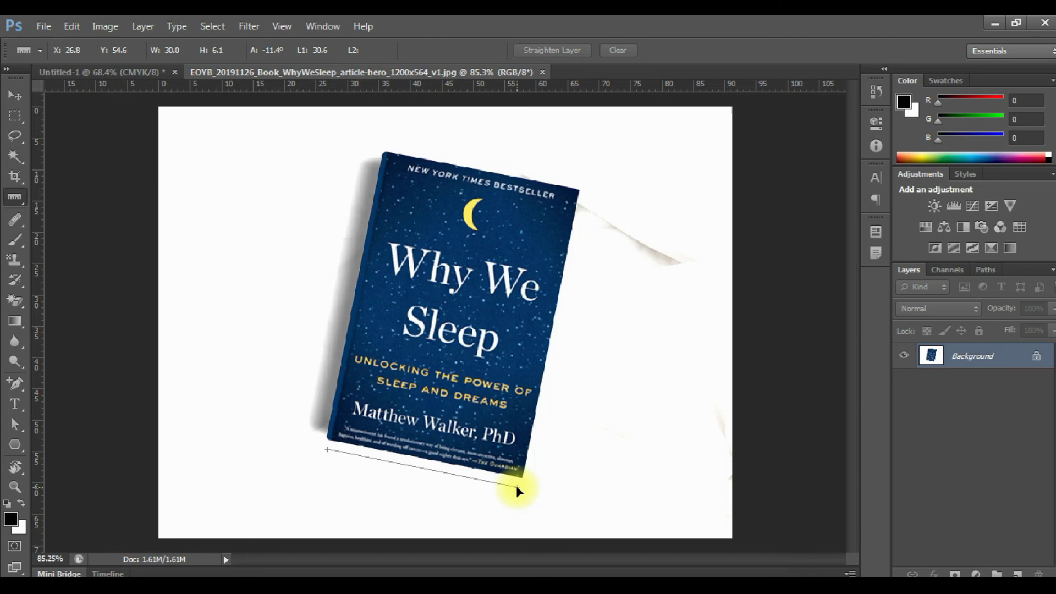
left_click_drag(517, 489, 517, 487)
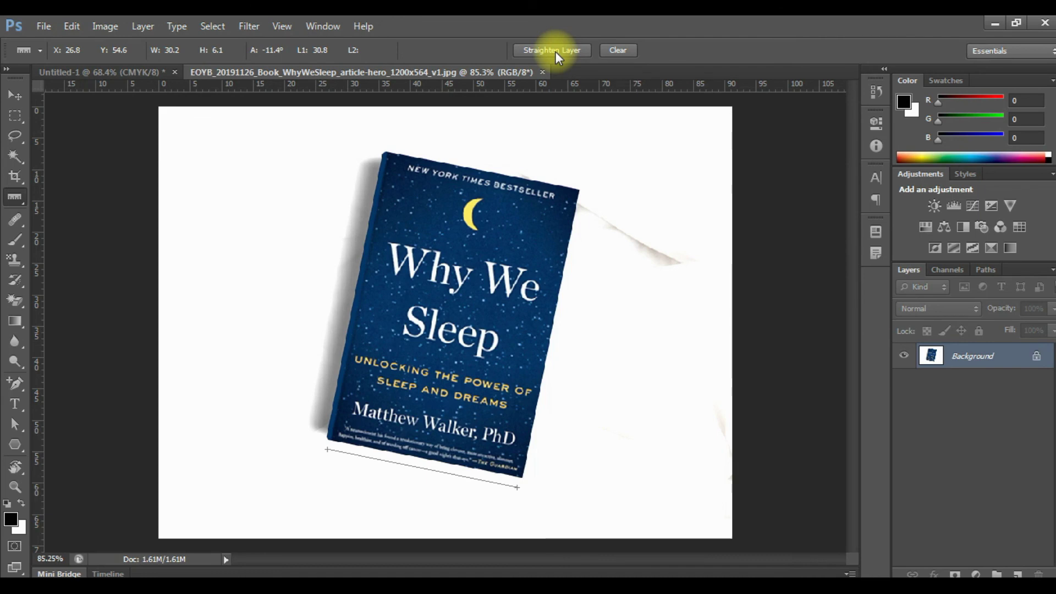
left_click(552, 51)
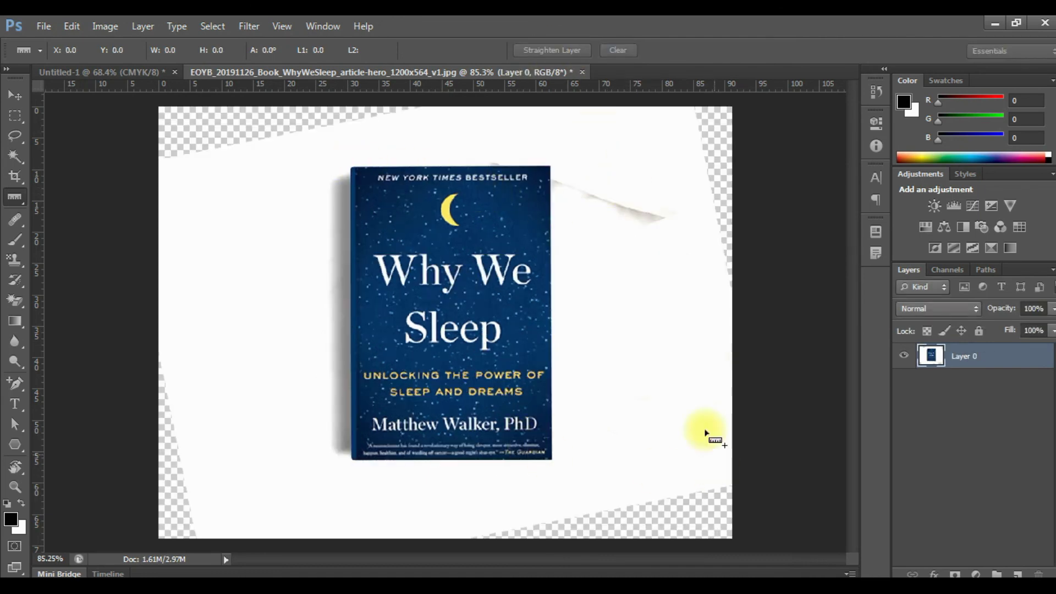